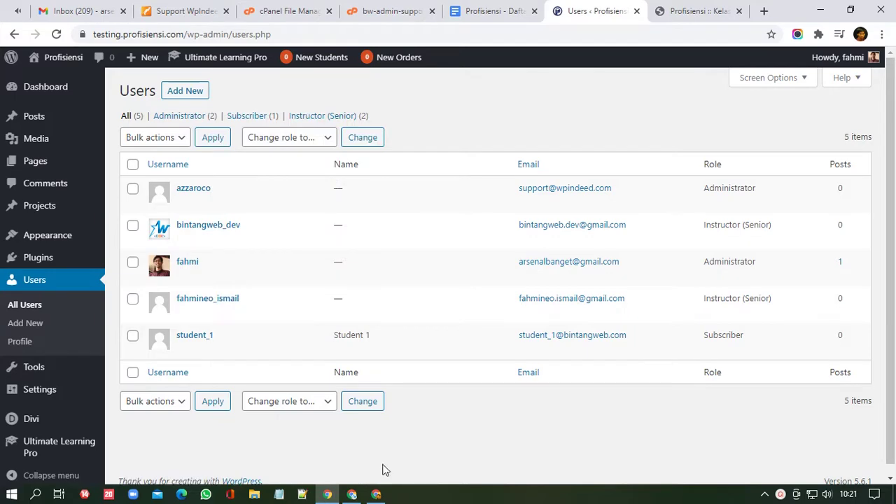
# - Review the instructor's dashboard and latest courses in the second browser window, checking the account against the administrator's user list
pyautogui.click(352, 495)
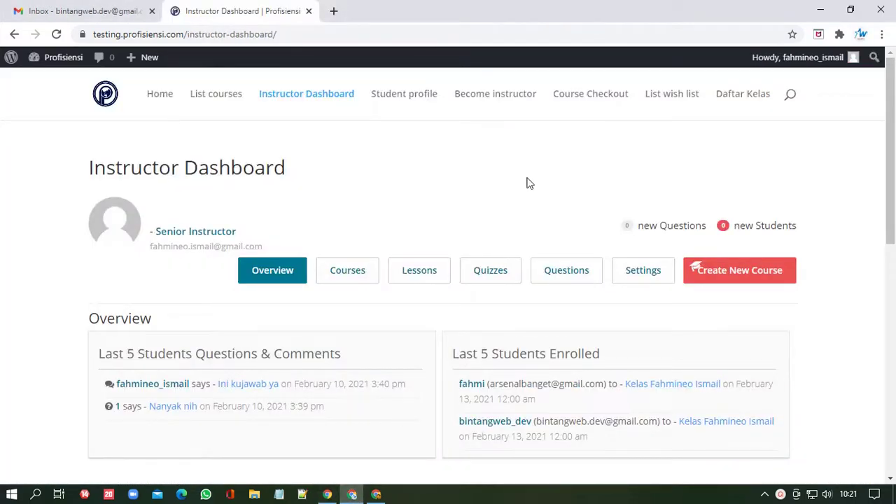
pyautogui.moveTo(820, 61)
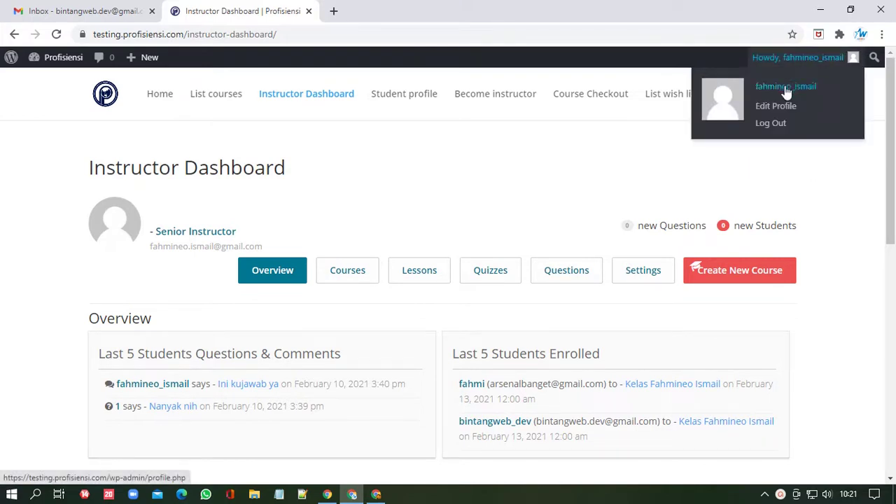
pyautogui.click(327, 494)
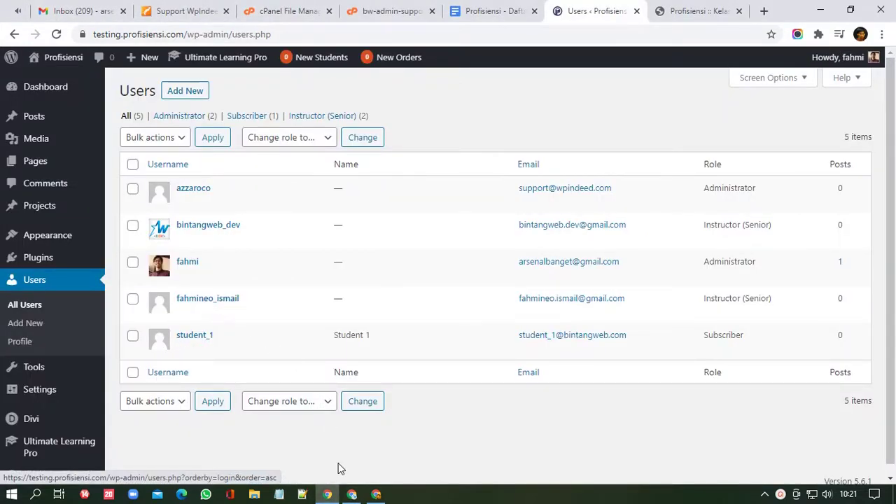
pyautogui.click(351, 494)
pyautogui.scroll(-4, 562, 278)
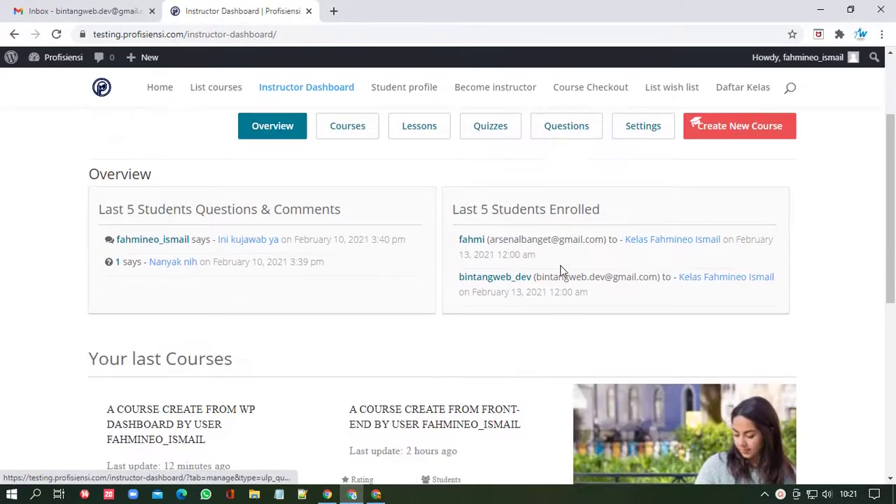
pyautogui.scroll(-4, 562, 279)
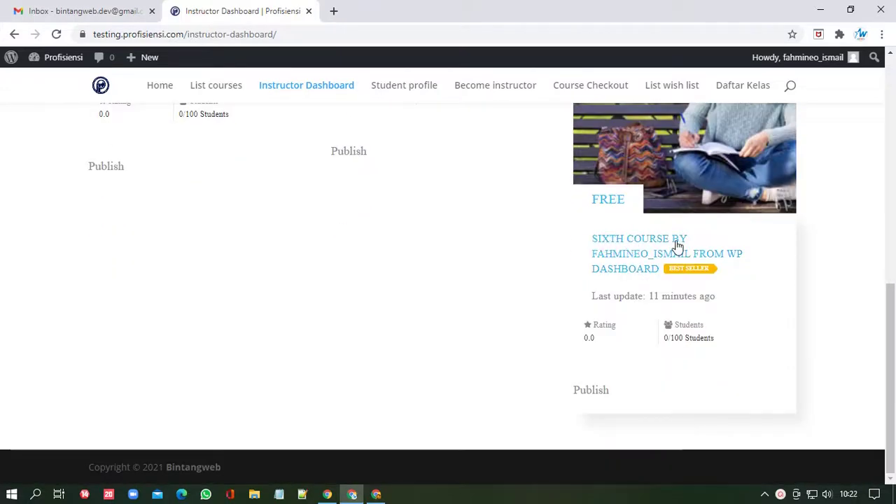
pyautogui.scroll(1, 630, 257)
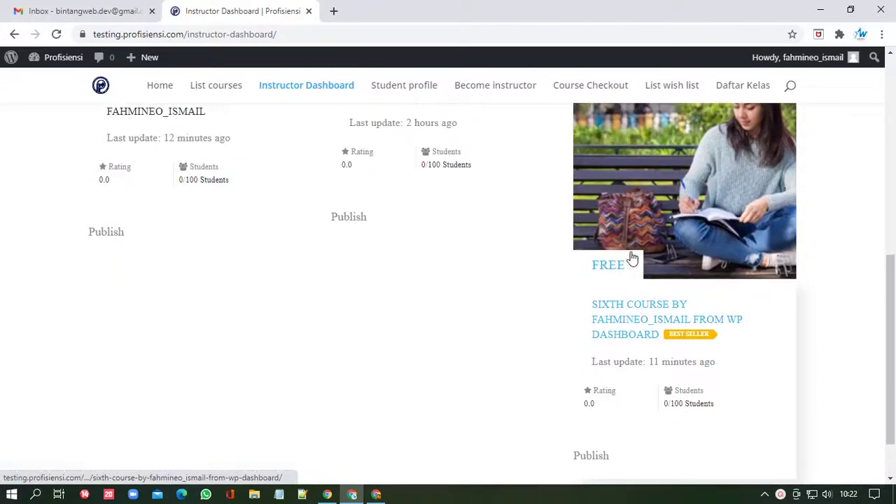
# - Switch to the third browser window and open the site testing.profisiensi.com
pyautogui.click(379, 496)
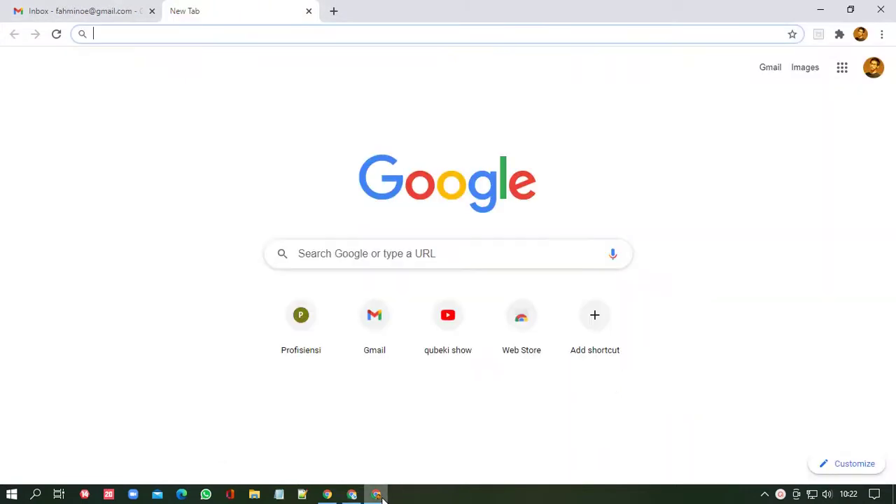
pyautogui.write('tes')
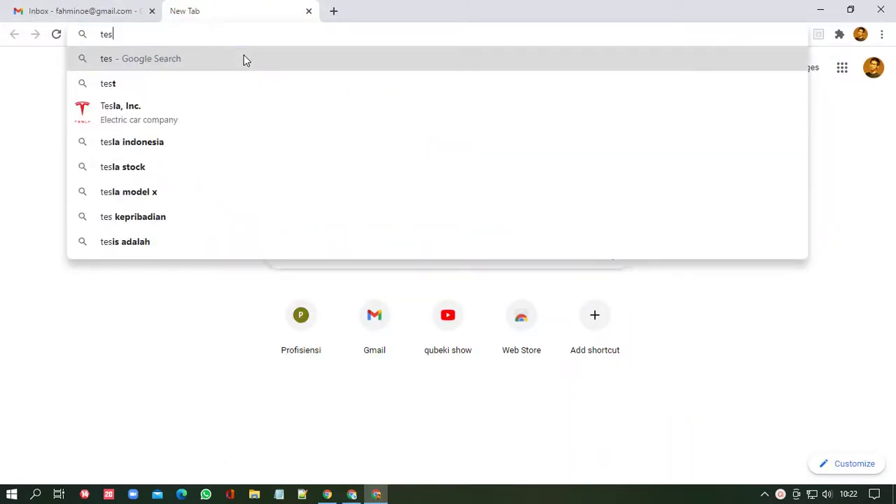
pyautogui.write('ting.prof')
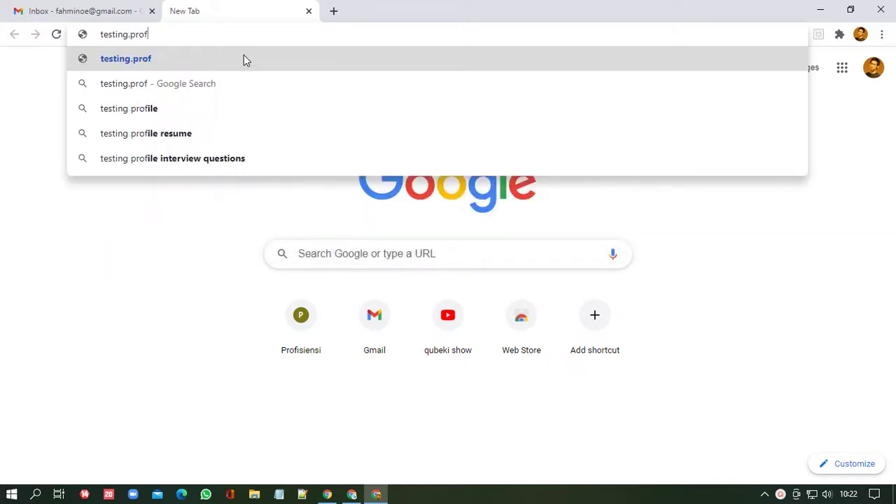
pyautogui.write('isiensi.com')
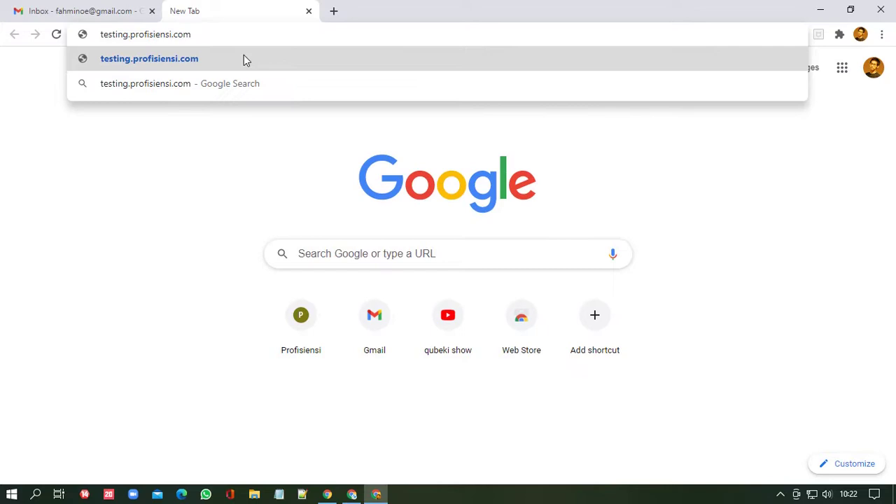
pyautogui.press('Return')
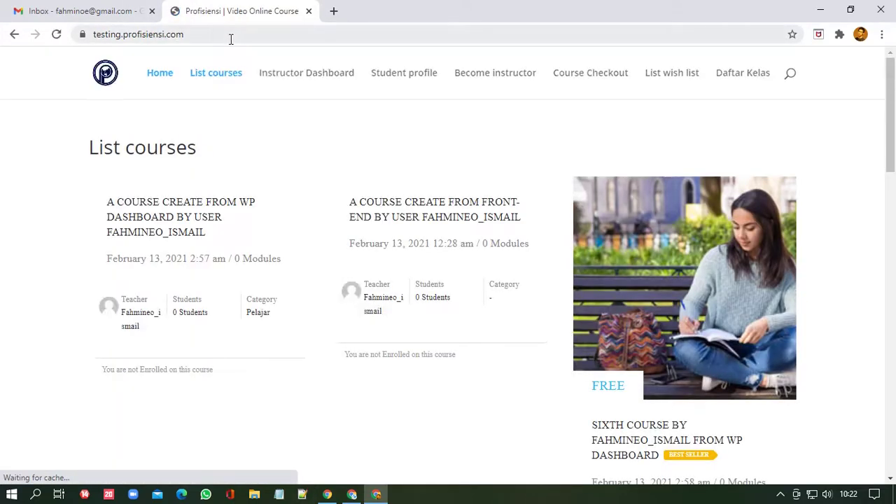
# - Compare the teacher shown for the sixth course on the public course list with the account on the instructor's dashboard
pyautogui.scroll(-1, 707, 420)
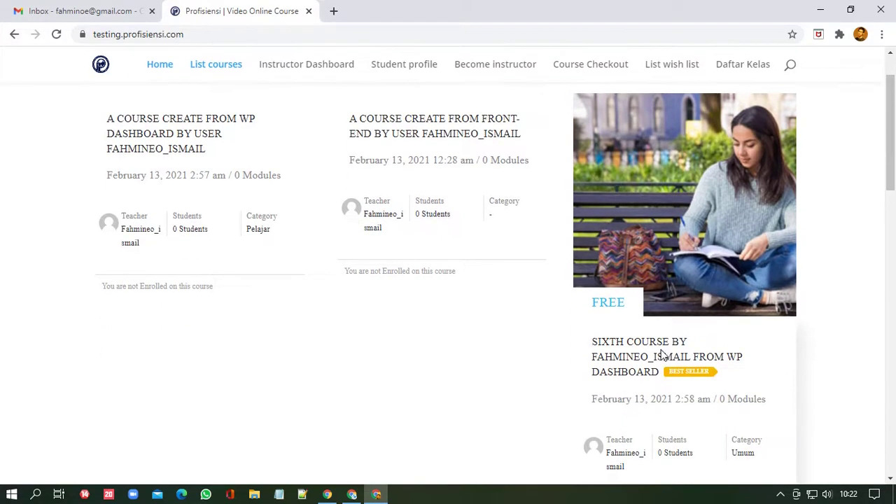
pyautogui.scroll(-1, 643, 427)
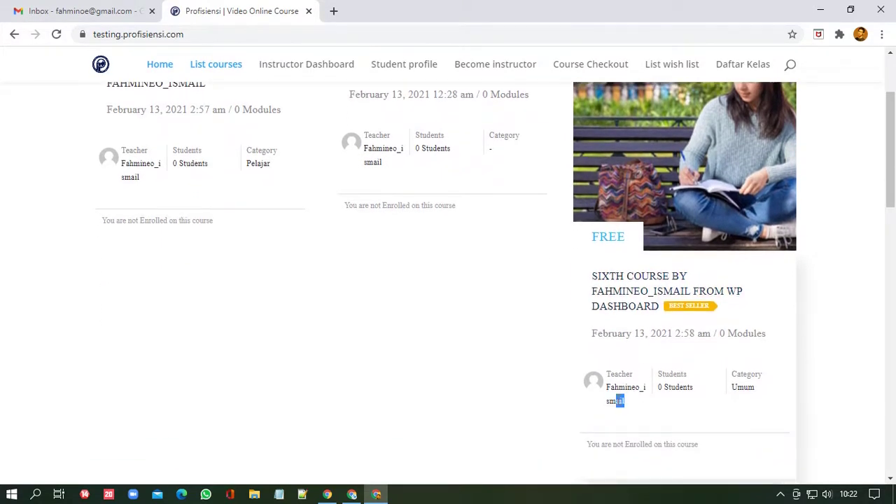
pyautogui.click(628, 400)
pyautogui.scroll(2, 522, 297)
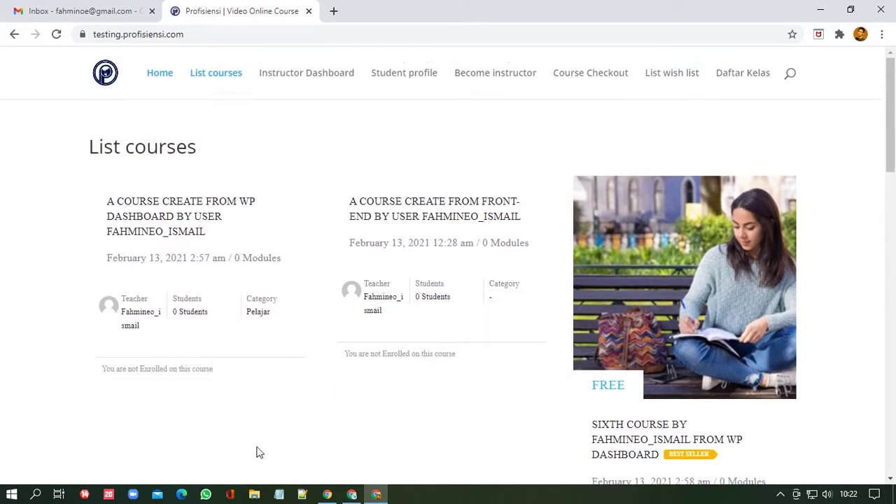
pyautogui.click(352, 494)
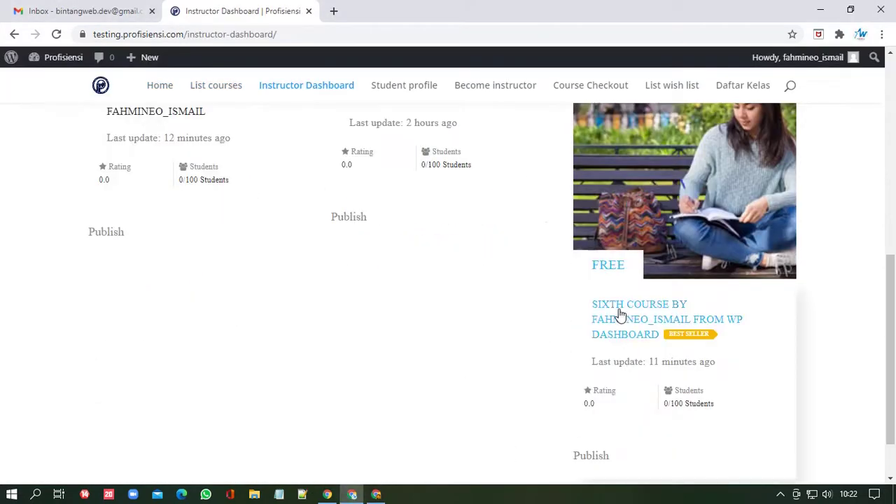
pyautogui.scroll(5, 609, 308)
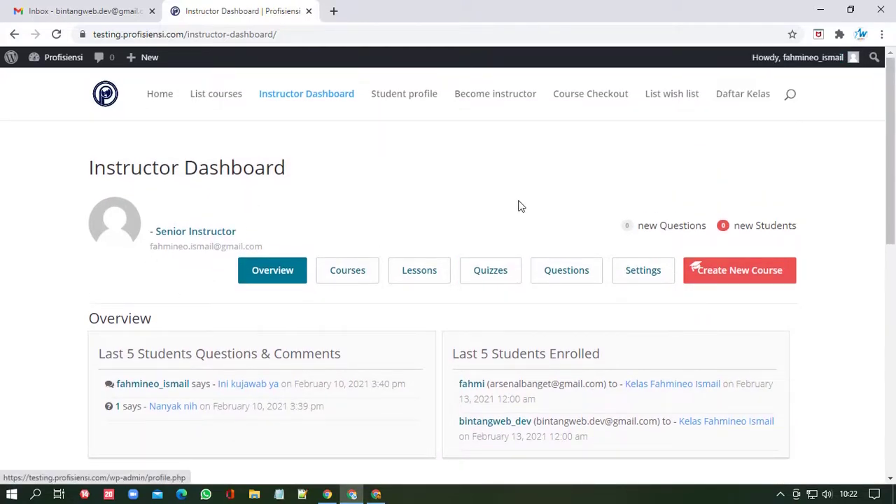
pyautogui.scroll(-1, 519, 207)
pyautogui.scroll(1, 505, 224)
# - Copy the username student_1 from the user list in the administrator's browser window
pyautogui.click(327, 495)
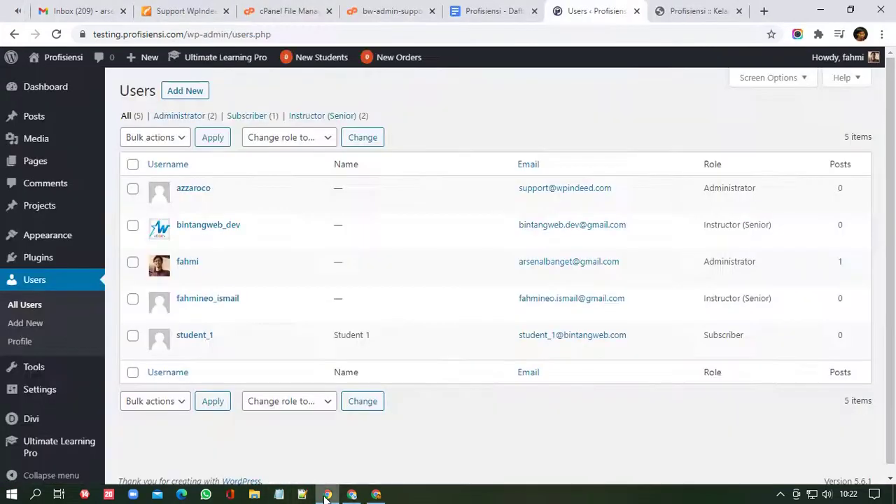
pyautogui.moveTo(214, 341); pyautogui.dragTo(177, 336)
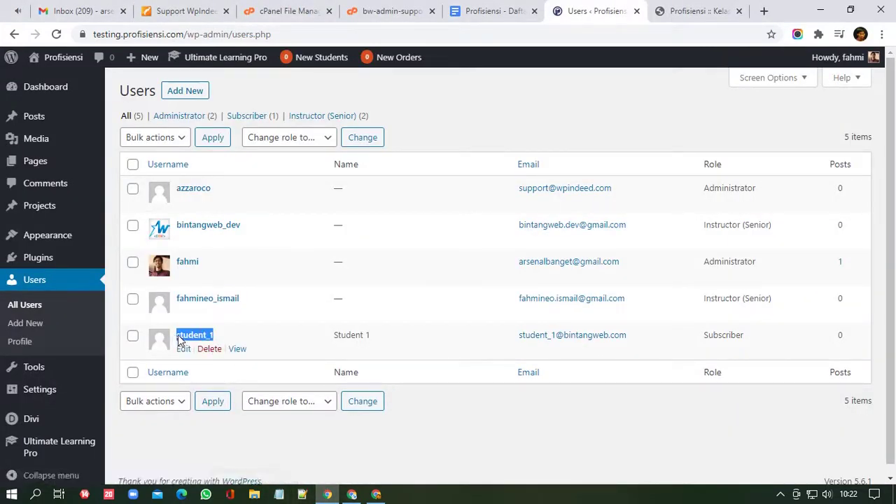
pyautogui.rightClick(188, 336)
pyautogui.click(220, 251)
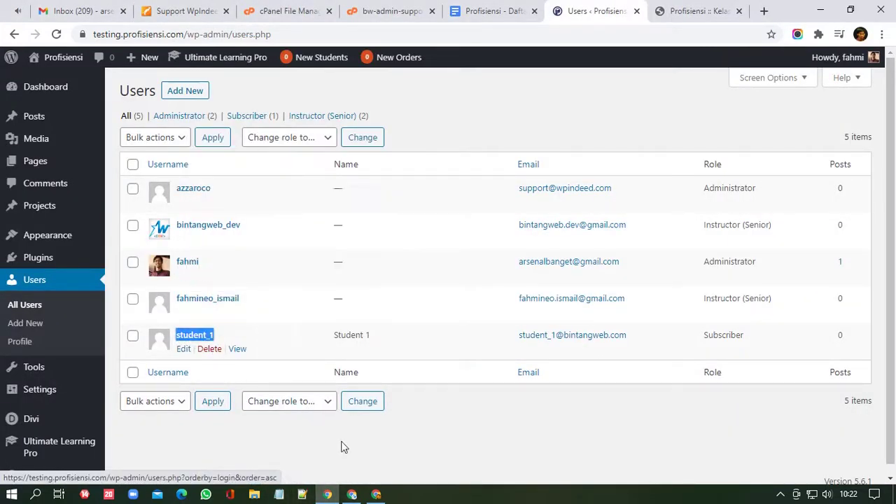
# - Open the WordPress login page at testing.profisiensi.com/wp-login.php in the third browser window
pyautogui.click(377, 495)
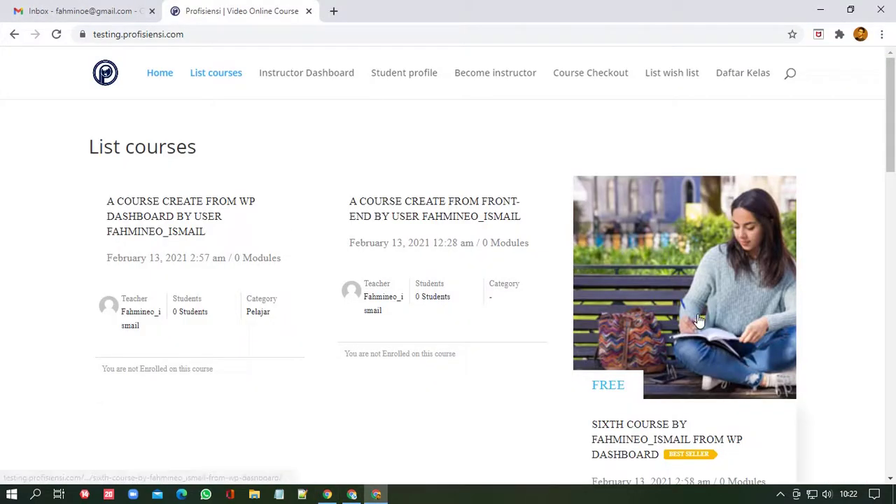
pyautogui.click(232, 37)
pyautogui.write('/')
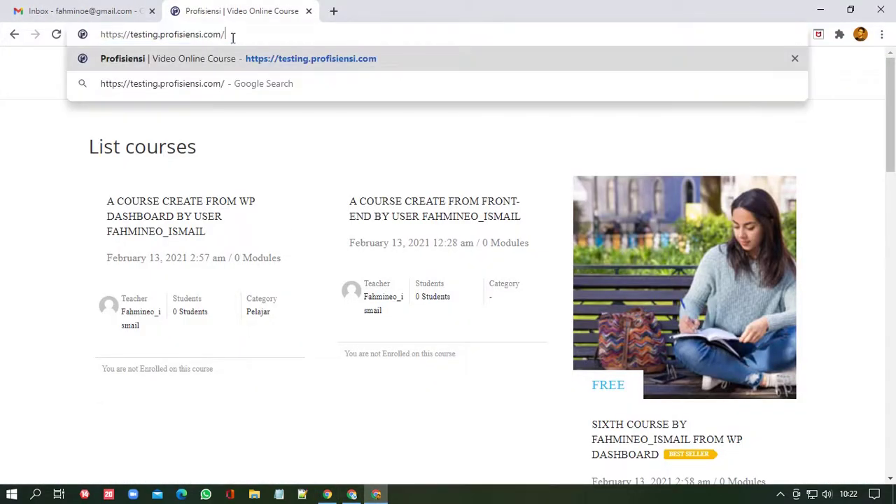
pyautogui.write('wp-')
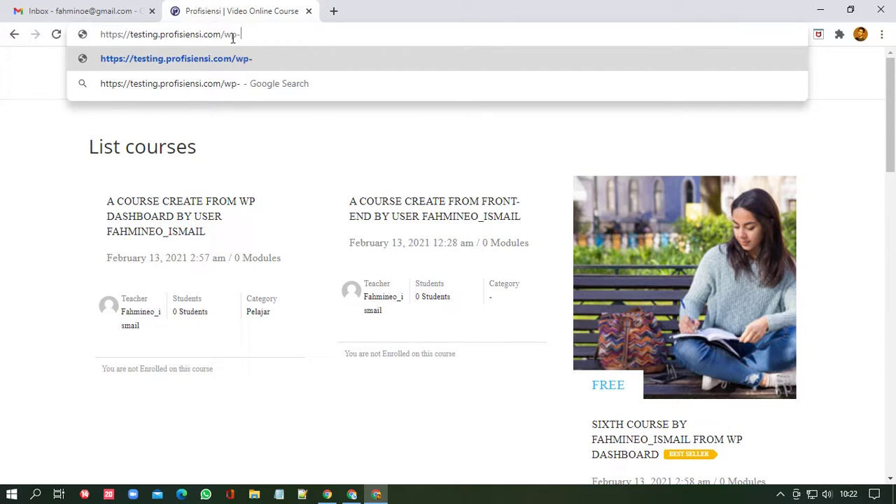
pyautogui.write('login')
pyautogui.press('Return')
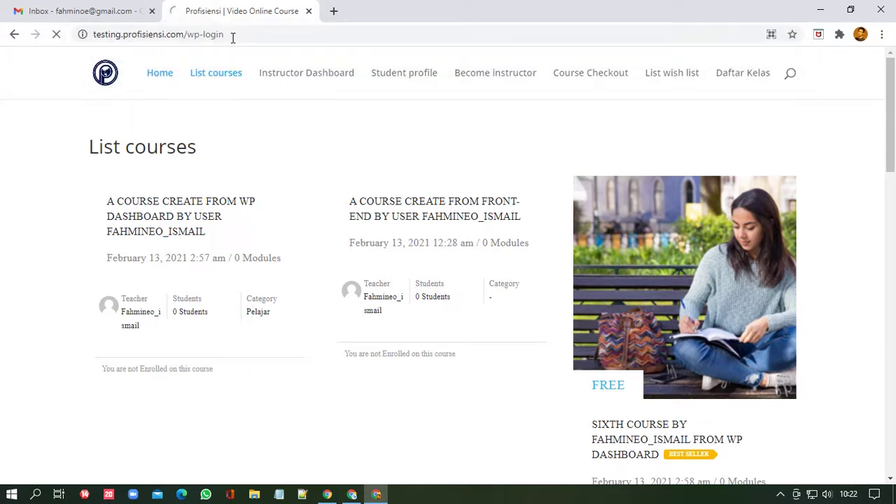
pyautogui.click(233, 35)
pyautogui.doubleClick(238, 34)
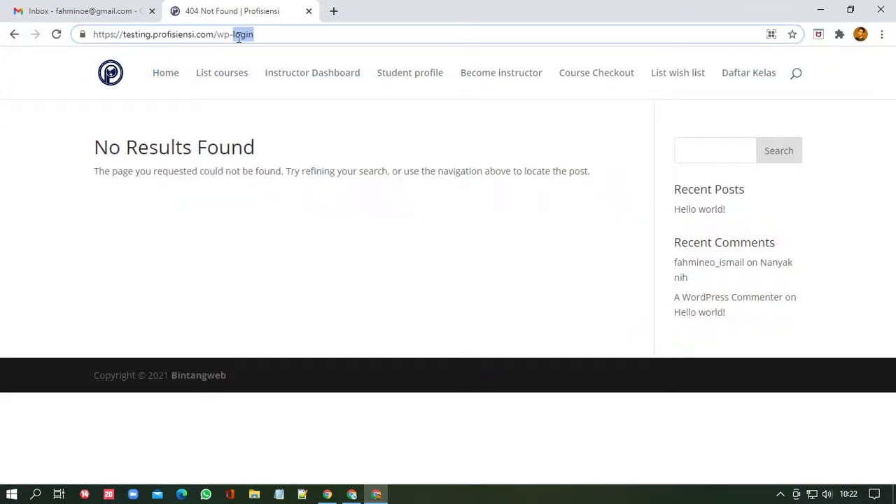
pyautogui.write('.php')
pyautogui.press('Return')
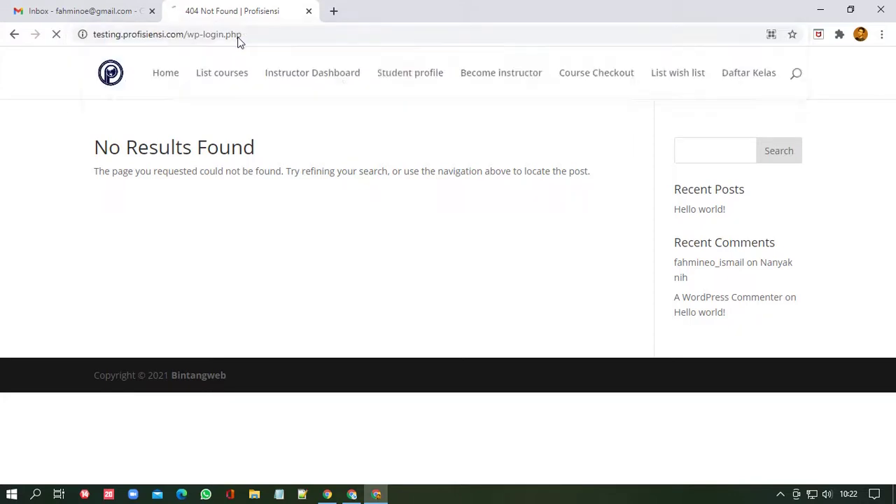
# - Log in as student_1 with the account password and save the login credentials in the browser
pyautogui.write('student_1')
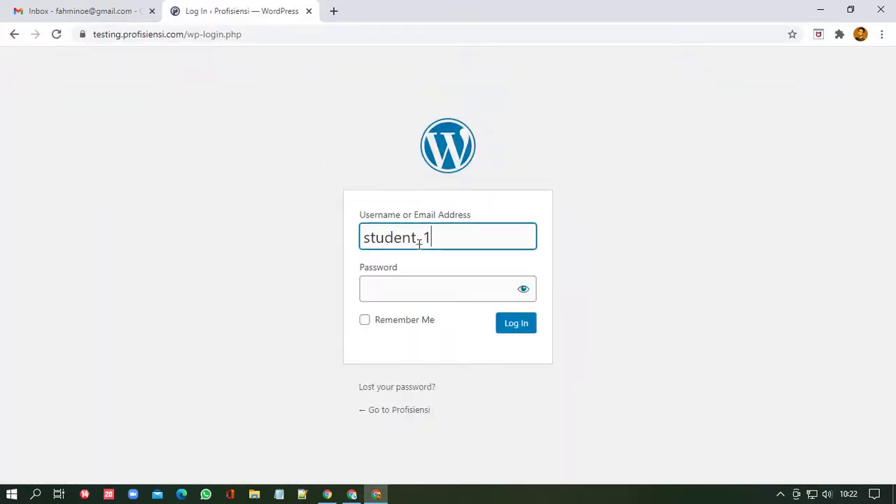
pyautogui.click(407, 288)
pyautogui.write('****')
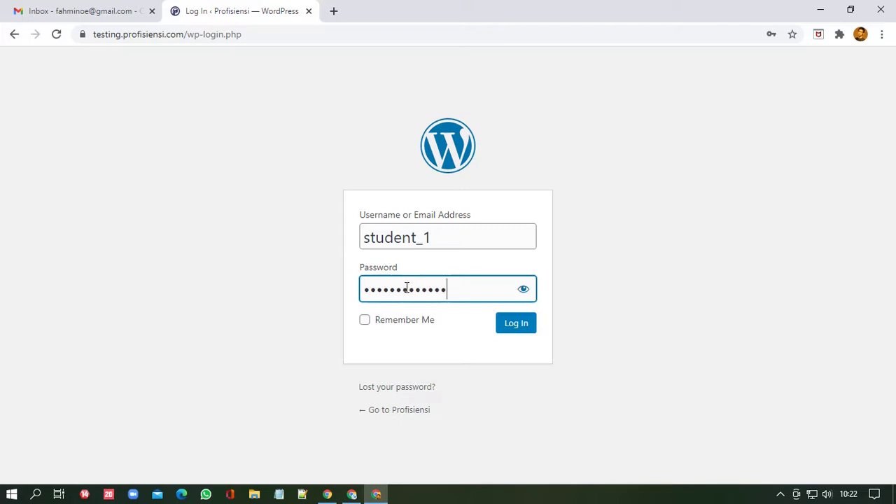
pyautogui.click(416, 323)
pyautogui.click(512, 325)
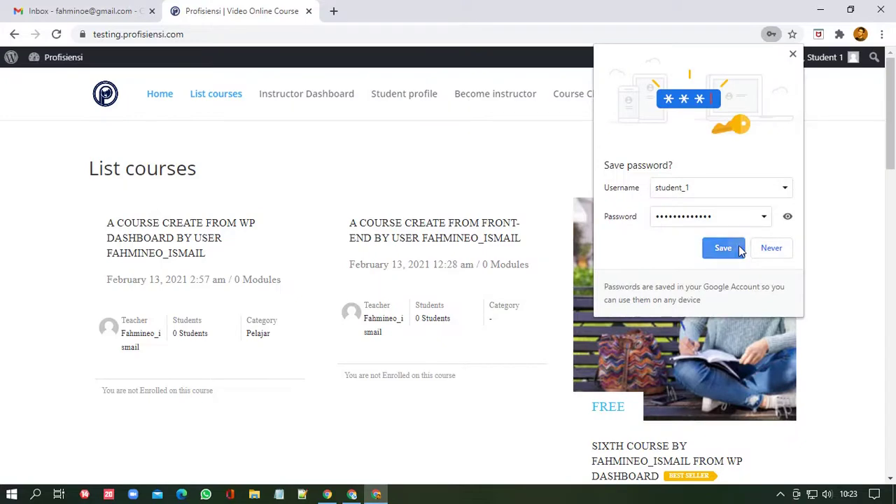
pyautogui.click(741, 249)
# - Check the sixth course's teacher on the student's course list against the course and account on the instructor's dashboard
pyautogui.scroll(-3, 873, 284)
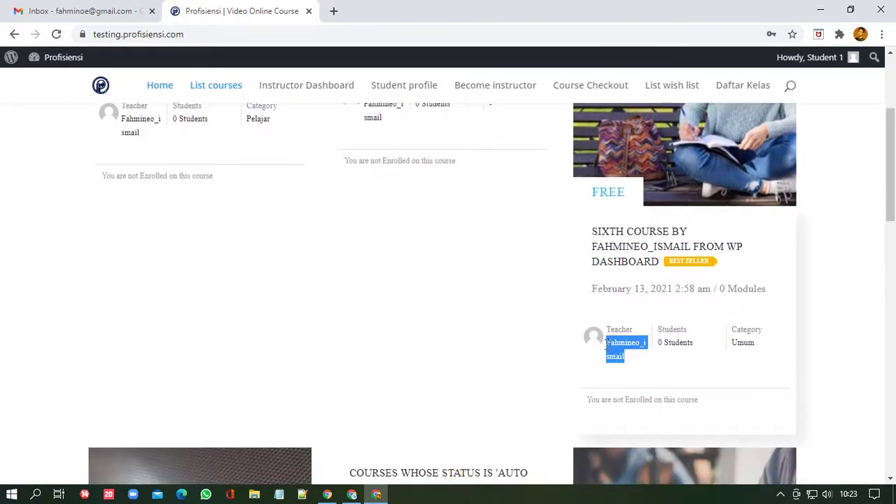
pyautogui.click(352, 494)
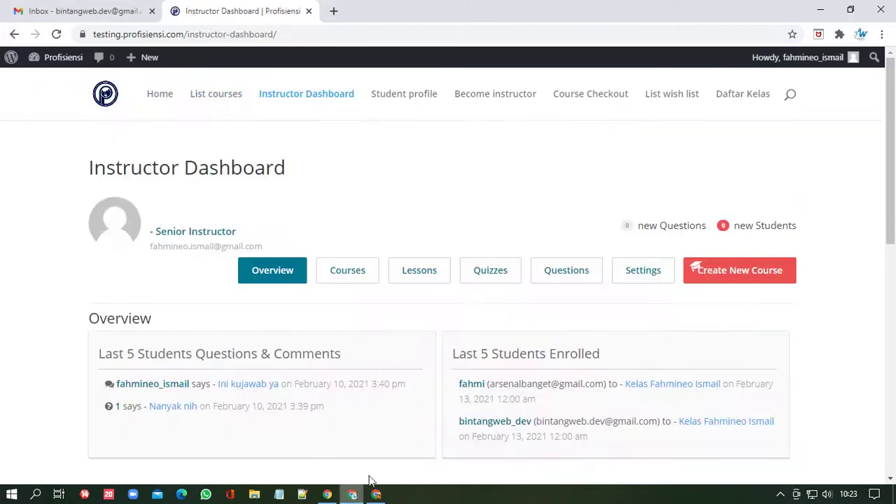
pyautogui.scroll(-6, 714, 365)
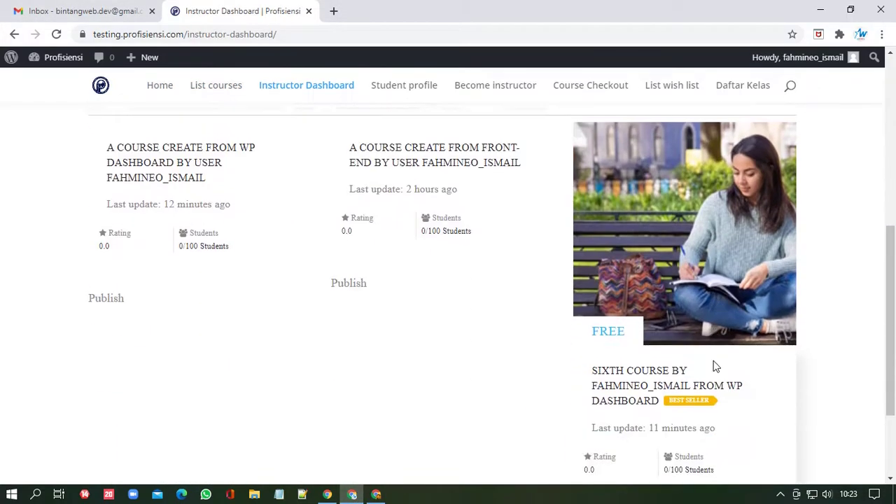
pyautogui.scroll(5, 628, 394)
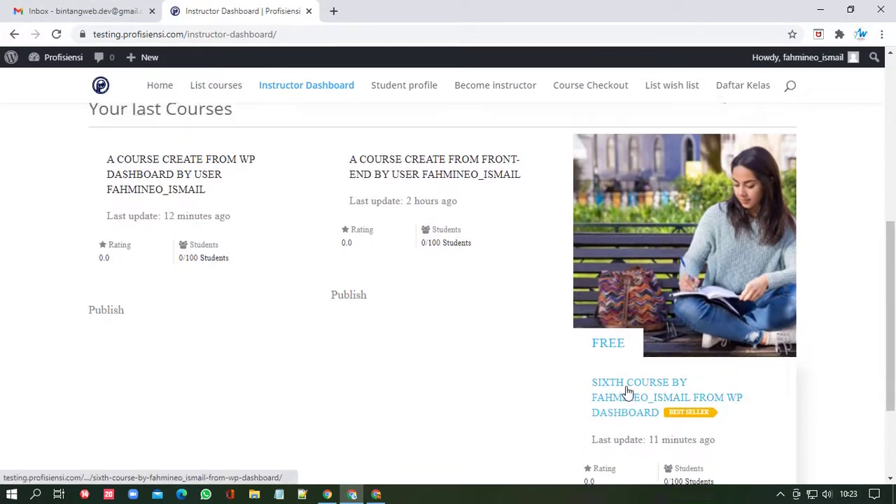
pyautogui.scroll(2, 628, 394)
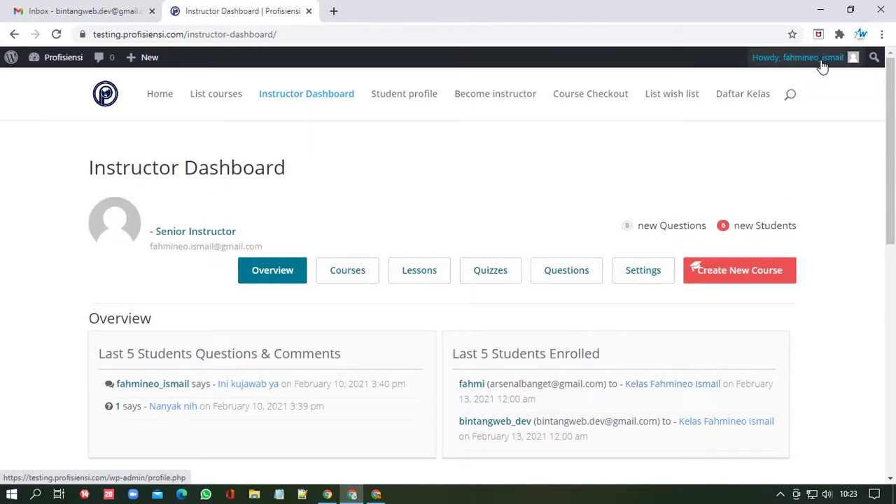
pyautogui.moveTo(798, 58)
# - Return to the student's browser window and open the page of the free sixth course marked Best Seller
pyautogui.click(376, 494)
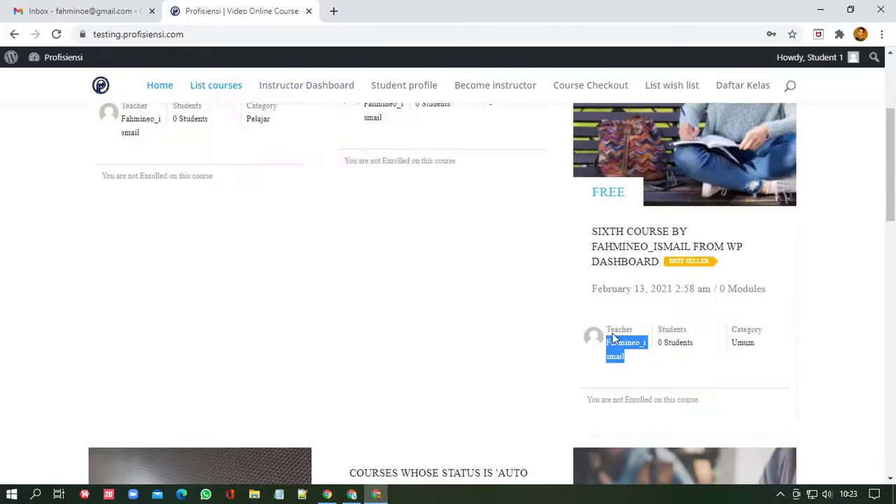
pyautogui.click(656, 270)
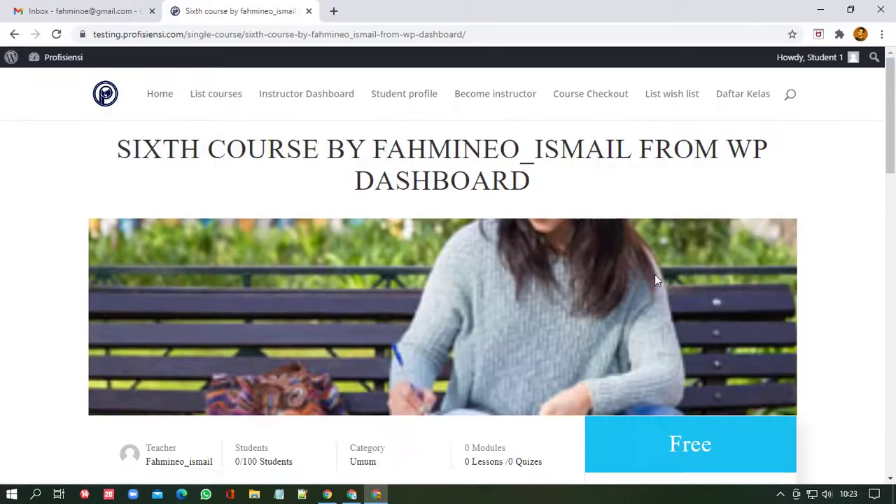
# - Enroll the student in the free sixth course and review the enrollment details on its page
pyautogui.scroll(-3, 655, 276)
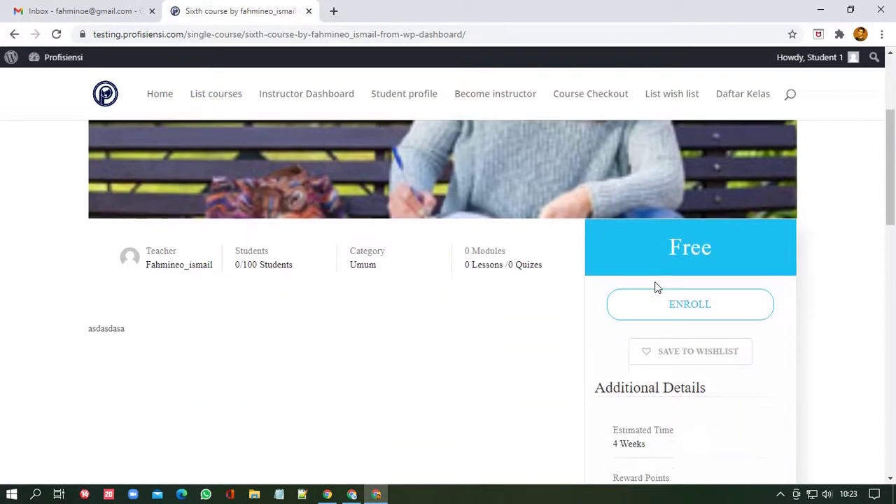
pyautogui.click(690, 305)
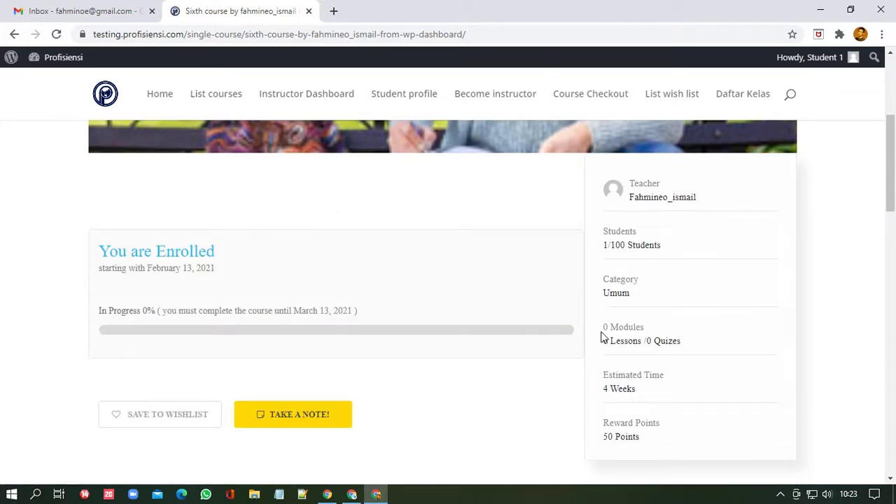
pyautogui.scroll(3, 601, 333)
pyautogui.scroll(-3, 601, 334)
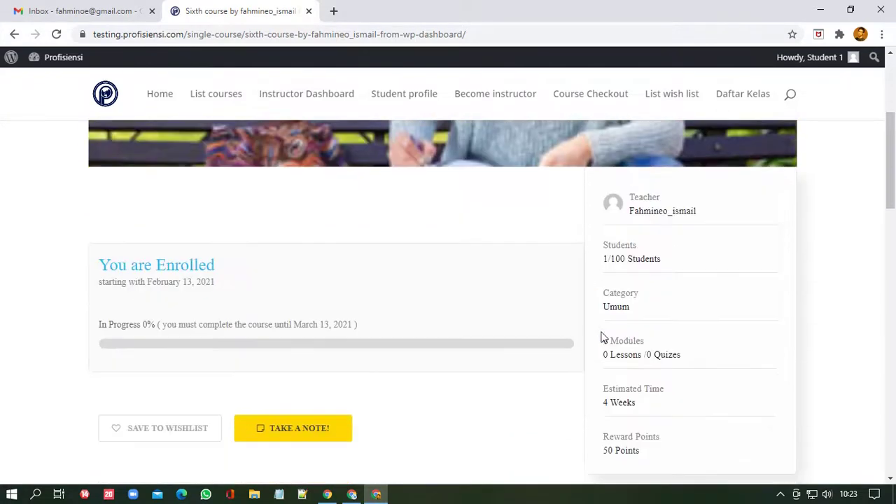
# - Switch to the instructor's browser window and reload the Instructor Dashboard to check the new Questions and new Students counters
pyautogui.click(352, 495)
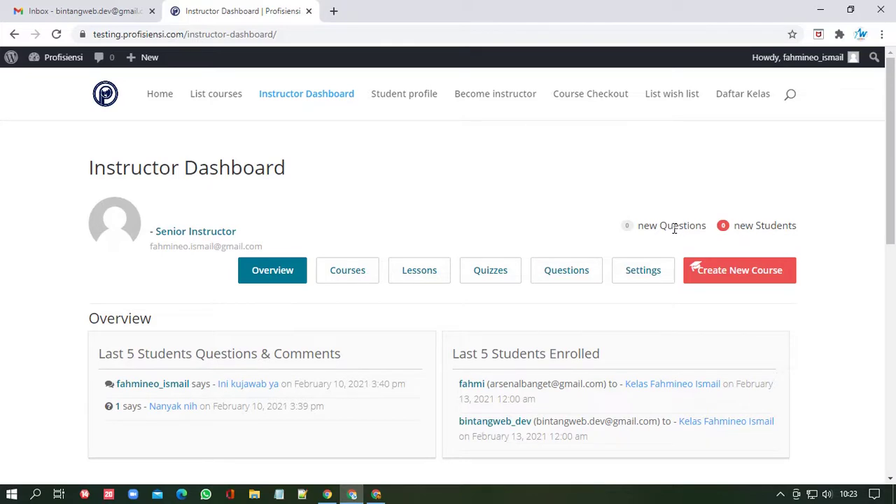
pyautogui.moveTo(674, 229); pyautogui.dragTo(768, 231)
pyautogui.click(768, 239)
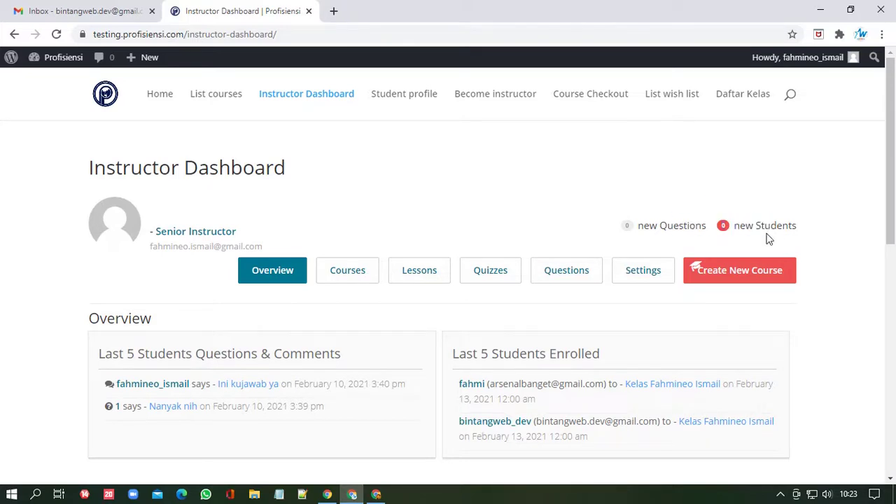
pyautogui.click(57, 34)
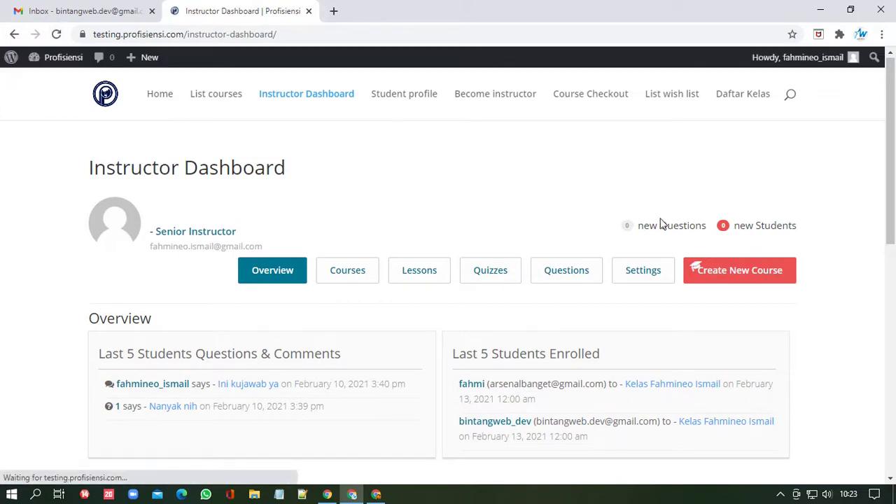
pyautogui.moveTo(662, 227); pyautogui.dragTo(696, 224)
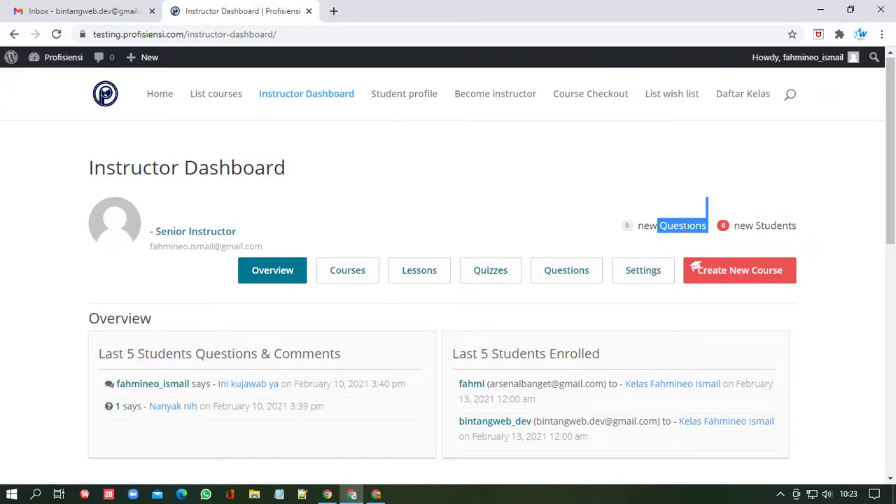
pyautogui.click(565, 191)
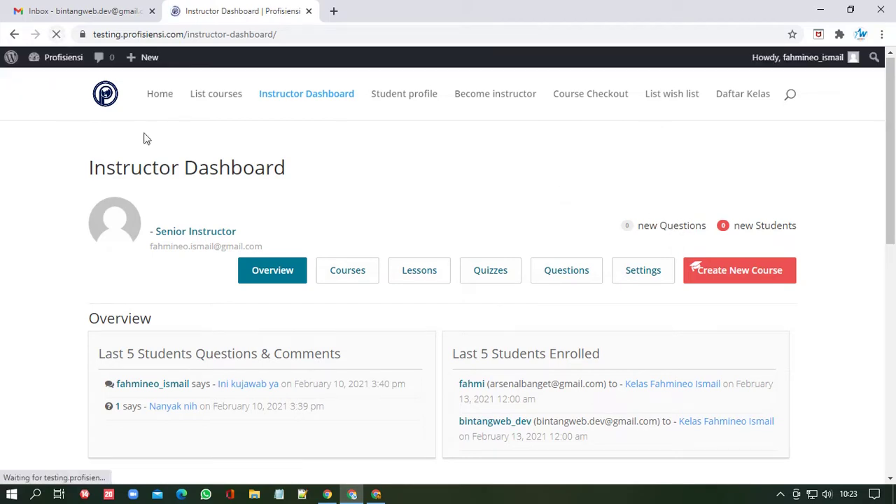
pyautogui.click(54, 35)
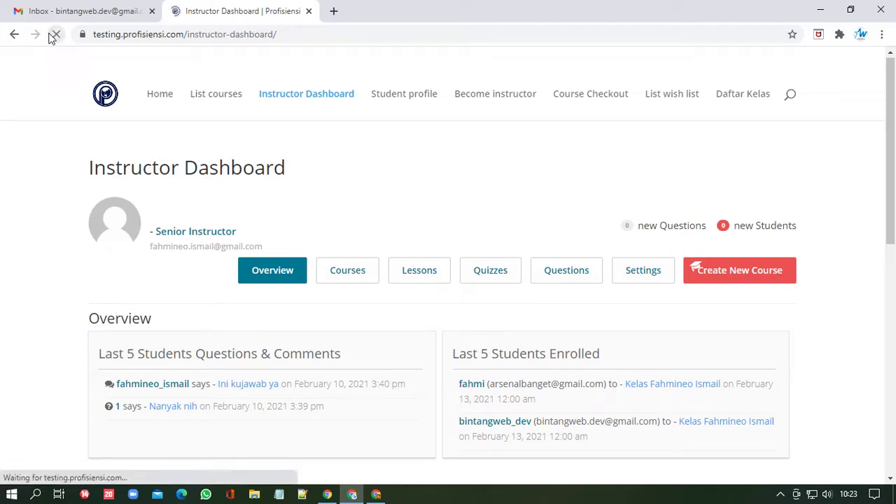
# - Switch to the administrator's browser window and check the New Students and New Orders counters on the Ultimate Learning Pro dashboard
pyautogui.click(327, 495)
pyautogui.click(450, 417)
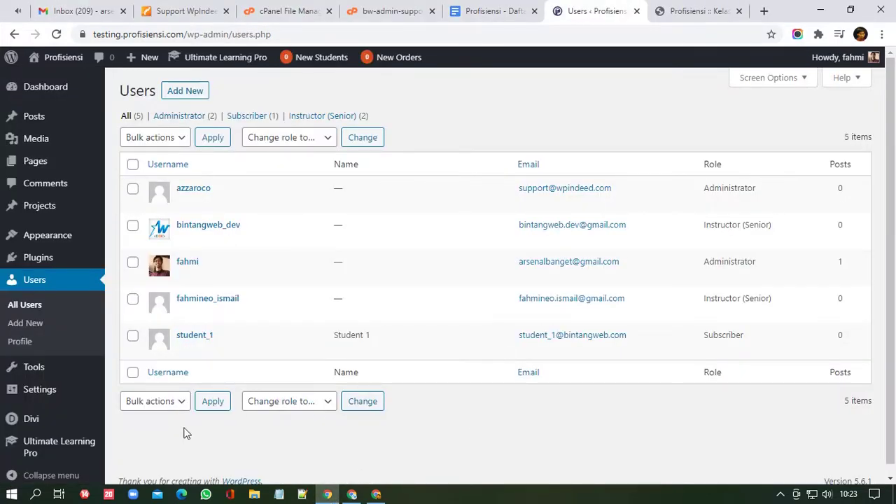
pyautogui.click(84, 448)
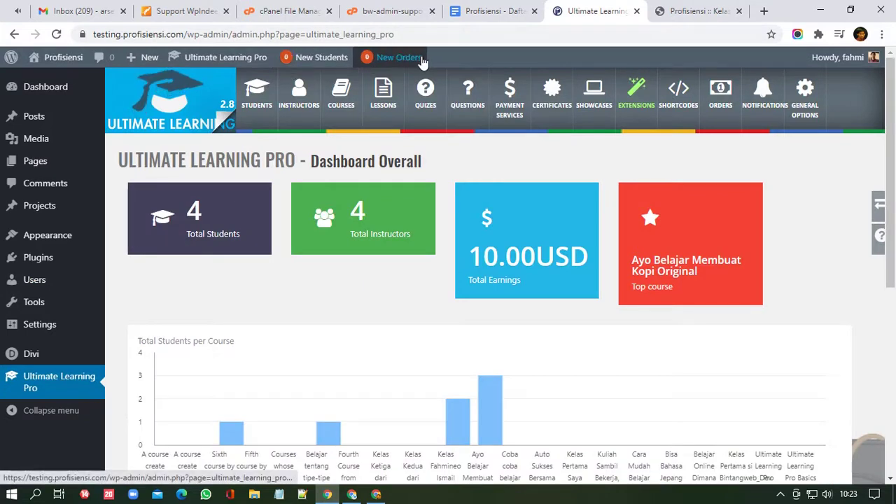
pyautogui.click(316, 59)
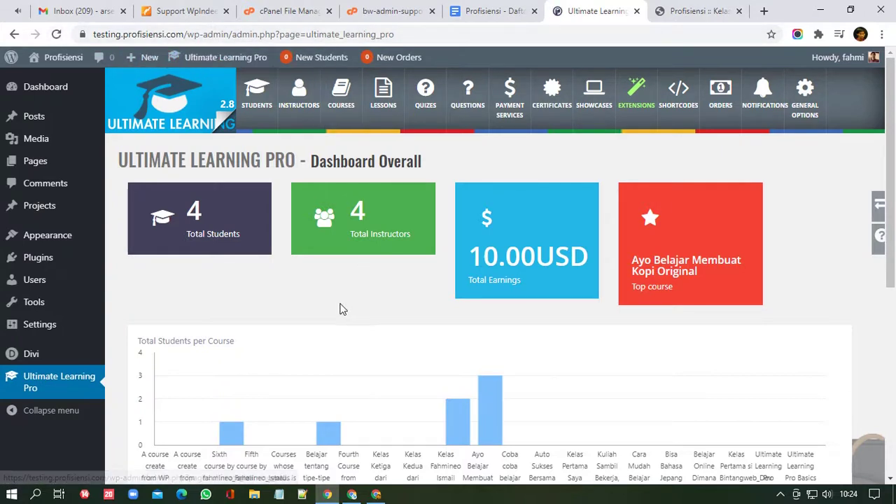
# - Open the Ultimate Learning Pro course list and review the courses' enrolled students, Q&A, instructors and authors
pyautogui.click(341, 105)
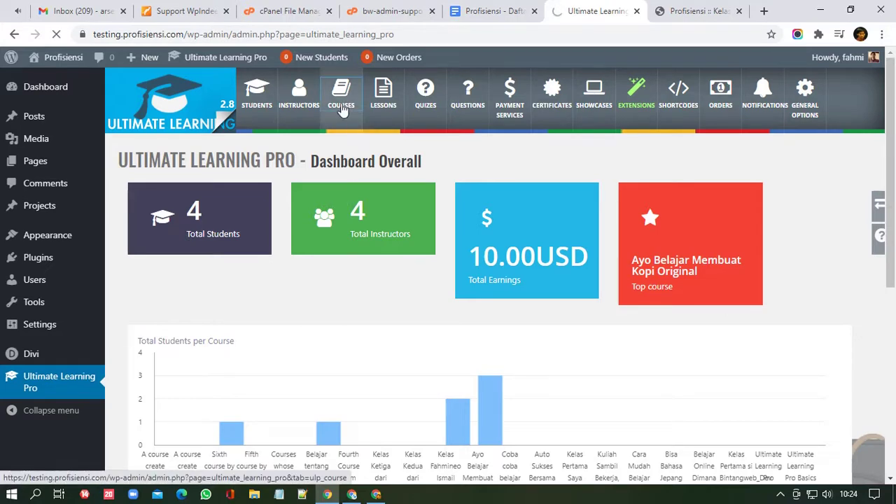
pyautogui.scroll(-1, 316, 403)
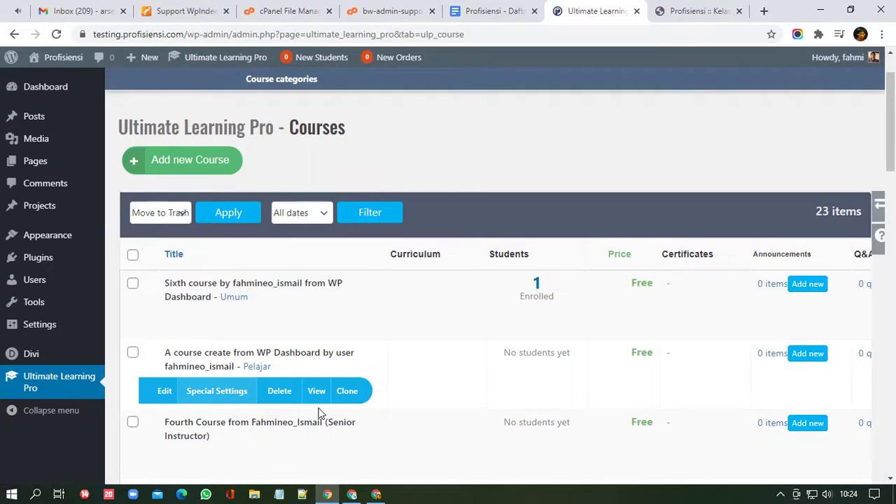
pyautogui.moveTo(478, 391); pyautogui.dragTo(758, 375)
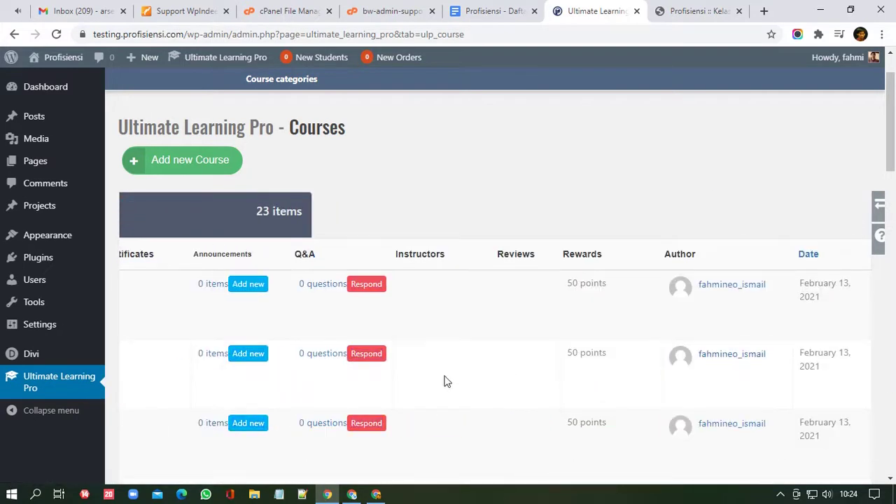
pyautogui.moveTo(444, 382); pyautogui.dragTo(42, 383)
pyautogui.click(360, 369)
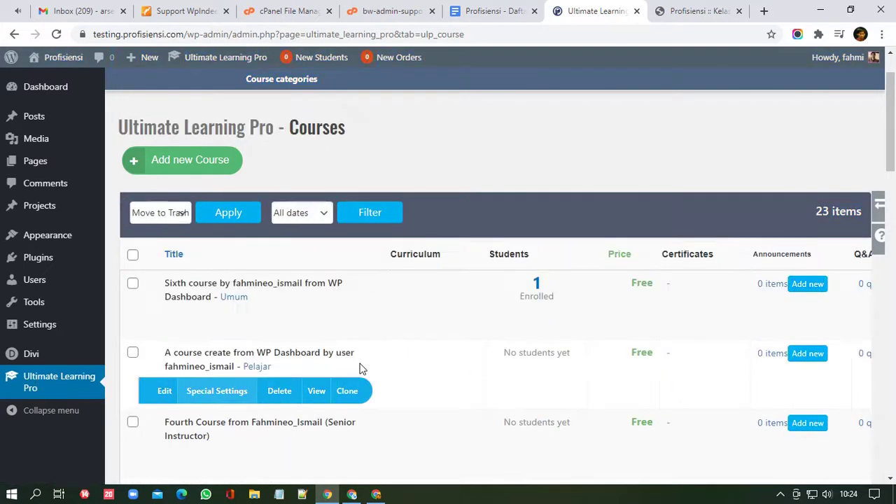
# - In the special settings of the Pelajar course created from WP Dashboard, set the payment request to Paid with a price of 30 USD and save
pyautogui.click(212, 393)
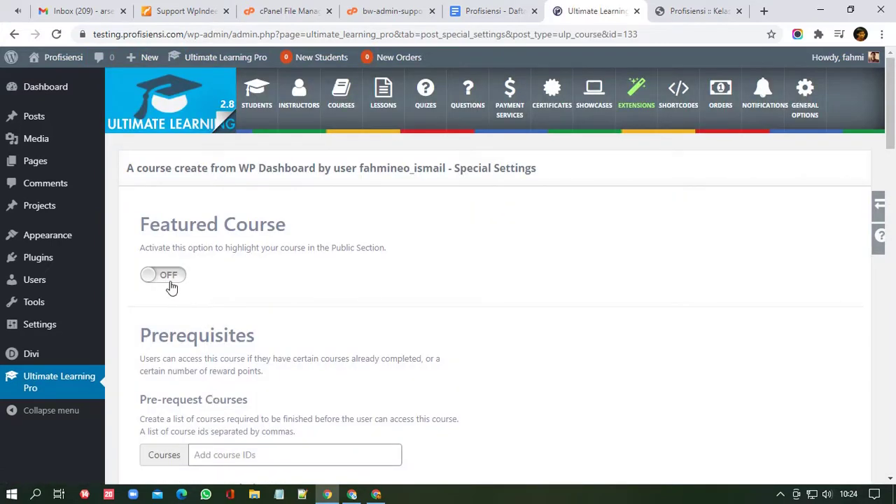
pyautogui.scroll(-4, 171, 288)
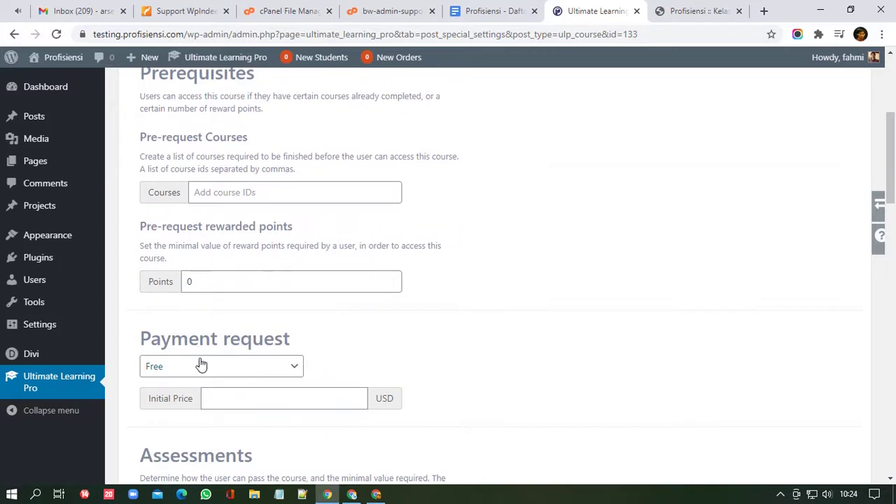
pyautogui.click(201, 365)
pyautogui.click(193, 398)
pyautogui.press('Tab')
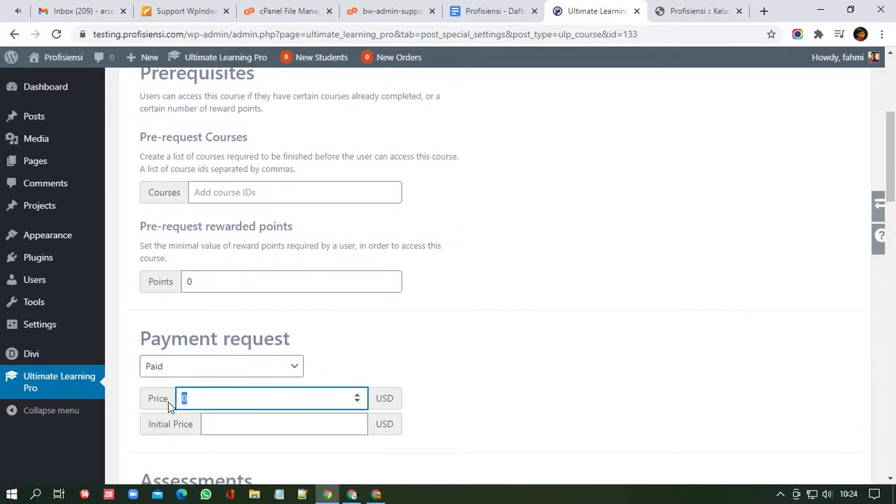
pyautogui.write('30')
pyautogui.scroll(-3, 475, 396)
pyautogui.scroll(-15, 475, 396)
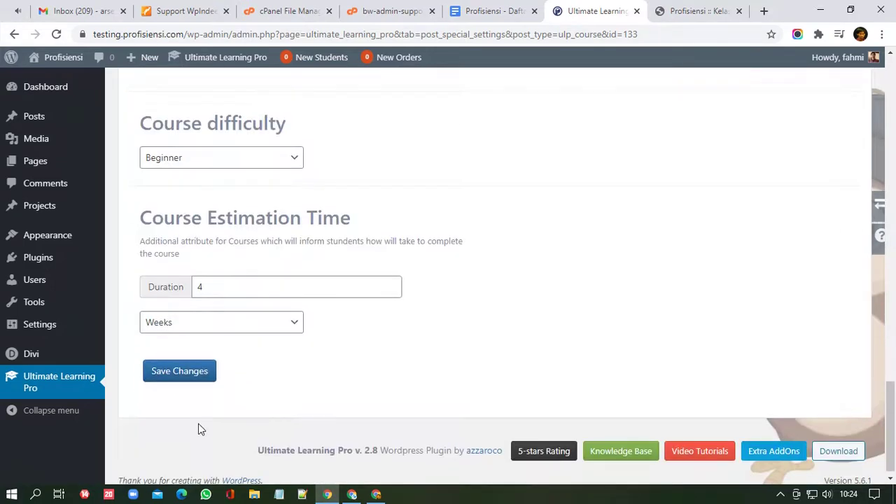
pyautogui.click(180, 371)
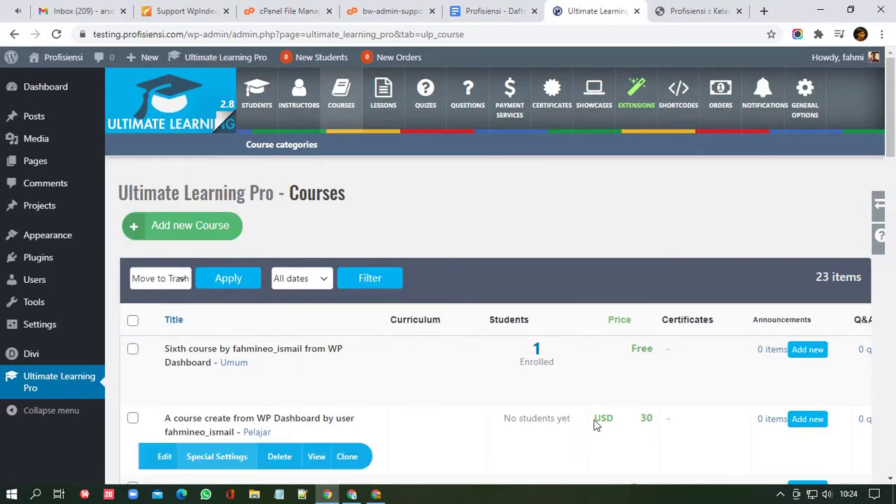
# - Reload the Instructor Dashboard in the instructor's browser window and look for the newly paid course among the last courses
pyautogui.moveTo(206, 422); pyautogui.dragTo(312, 422)
pyautogui.click(348, 423)
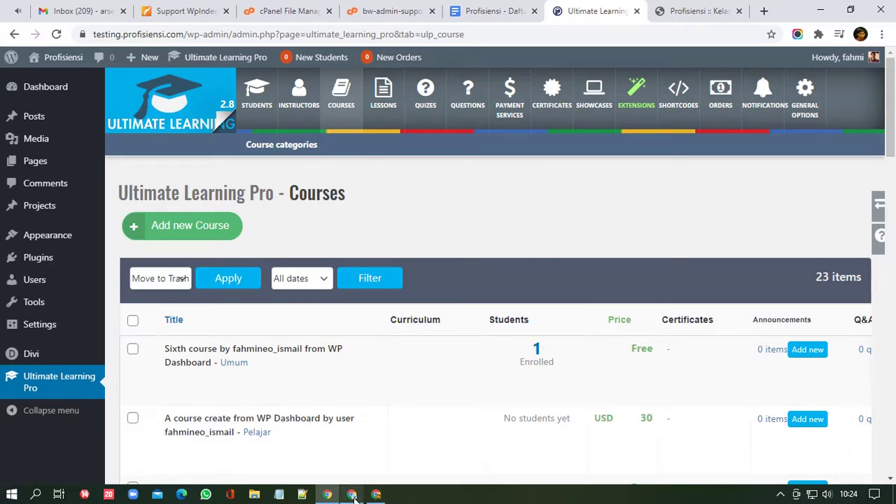
pyautogui.click(376, 495)
pyautogui.scroll(-5, 398, 368)
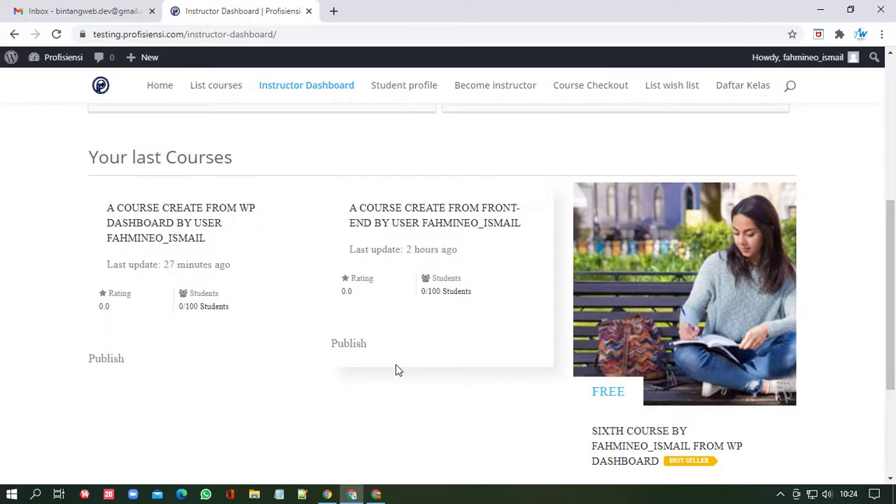
pyautogui.click(57, 35)
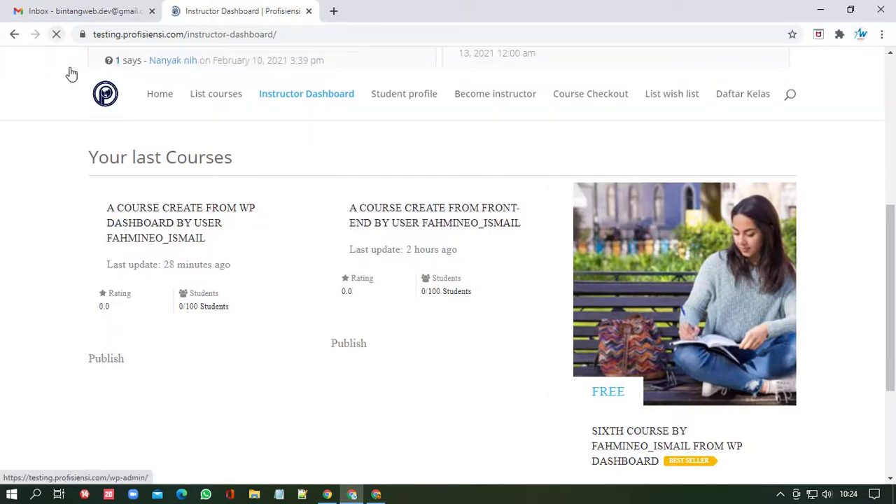
pyautogui.scroll(1, 285, 371)
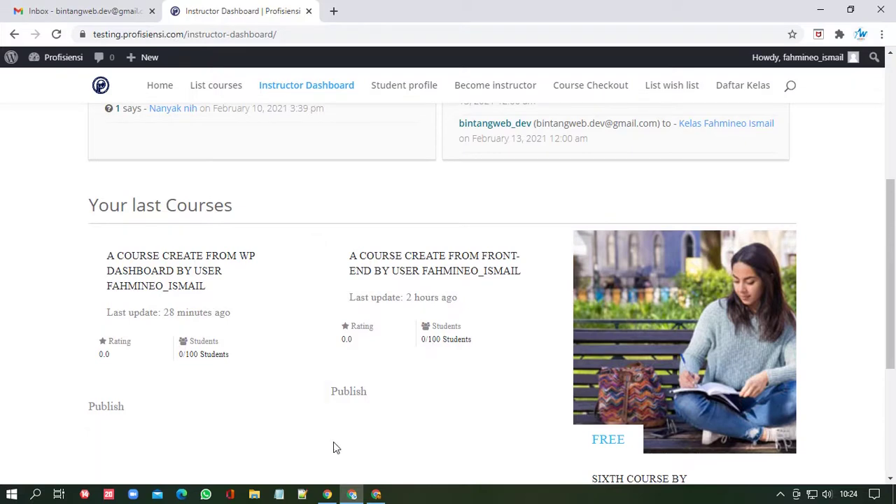
# - Compare the paid course's title in the administrator's course list with the instructor's last courses
pyautogui.click(327, 495)
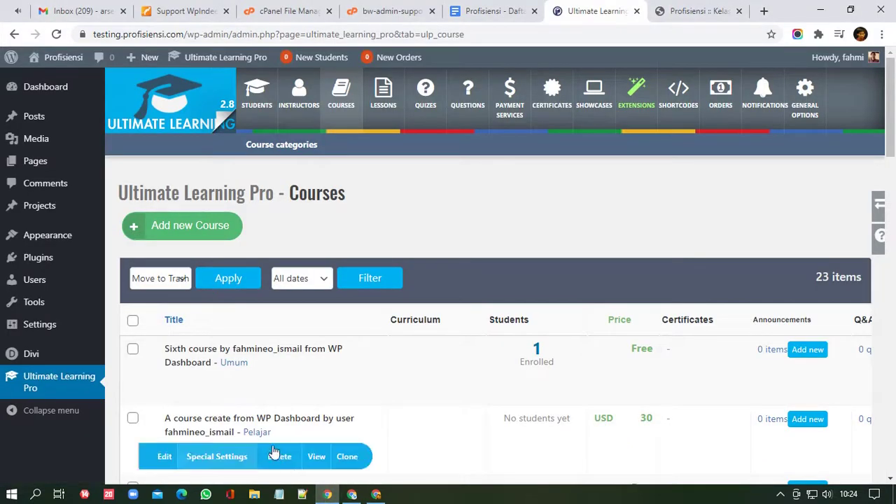
pyautogui.doubleClick(273, 420)
pyautogui.click(352, 494)
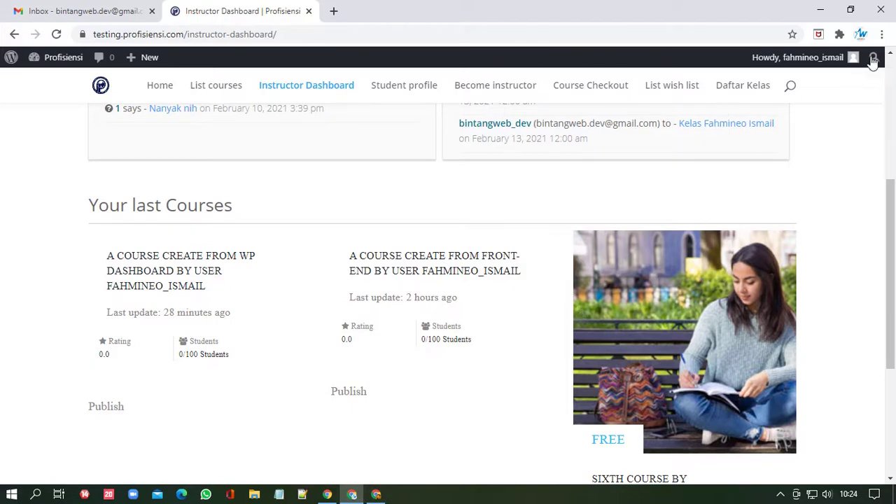
# - Return to the student's browser window and check the teacher of the course created from WP Dashboard in the course list
pyautogui.click(378, 496)
pyautogui.scroll(4, 593, 209)
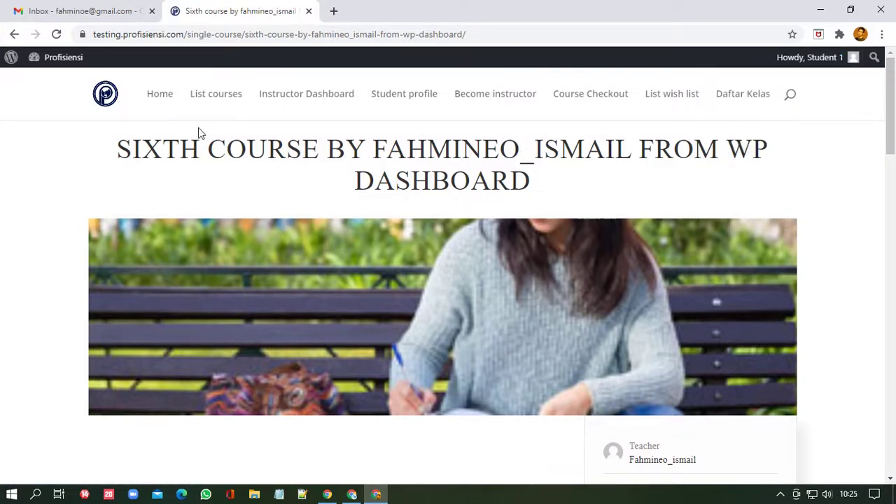
pyautogui.click(209, 102)
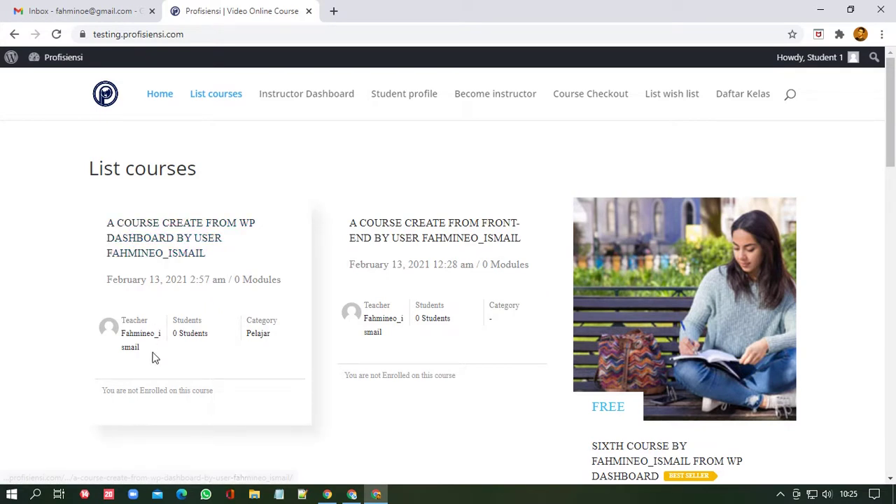
pyautogui.moveTo(151, 356); pyautogui.dragTo(132, 339)
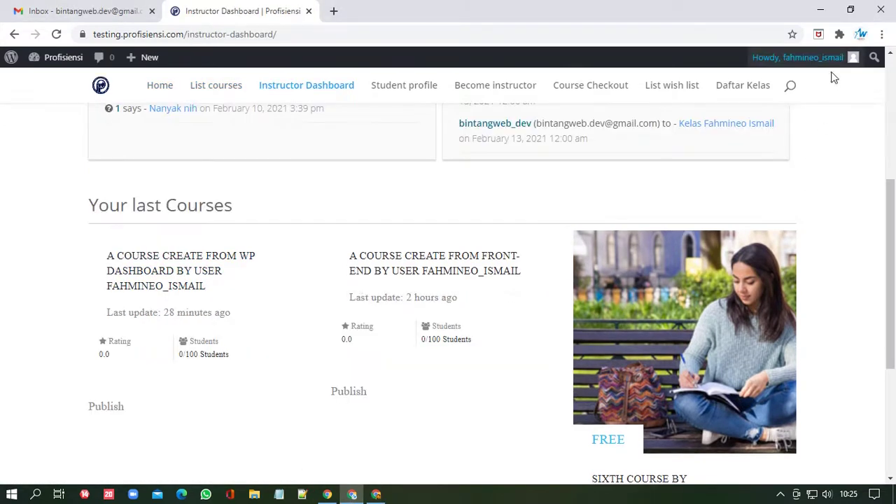
# - Compare the account logged in on the instructor's window with the one logged in on the student's window
pyautogui.moveTo(831, 65)
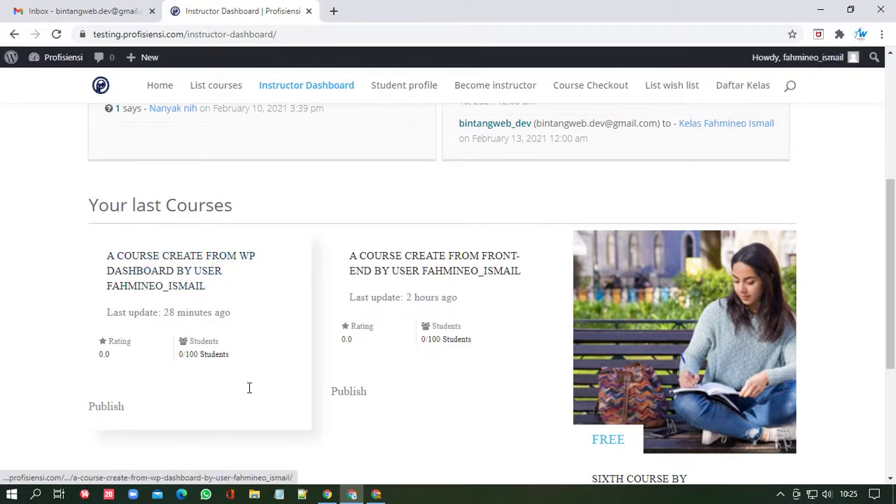
pyautogui.click(376, 495)
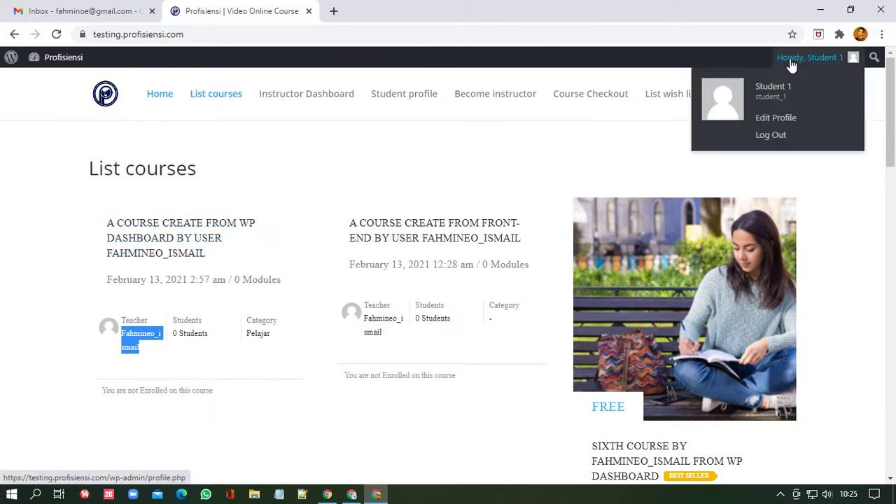
pyautogui.click(294, 203)
# - Buy the 30 USD course created from WP Dashboard as the student, submitting the order with Bank Transfer as payment type
pyautogui.click(185, 245)
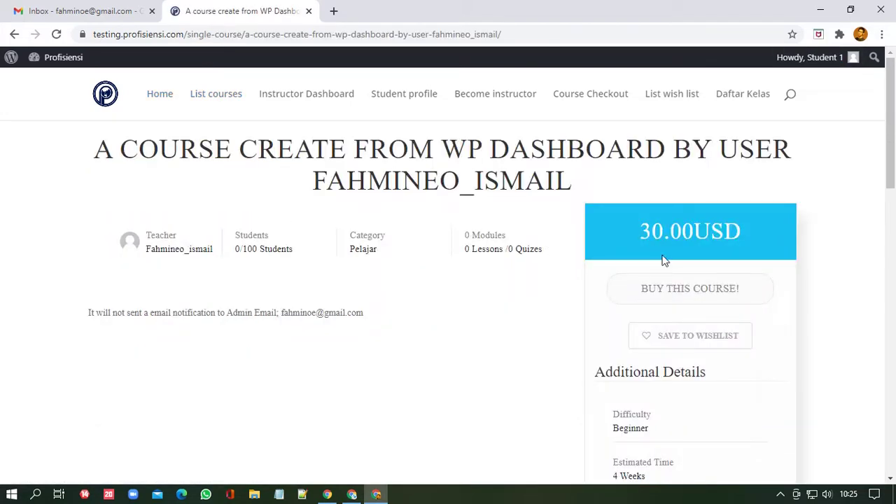
pyautogui.click(678, 302)
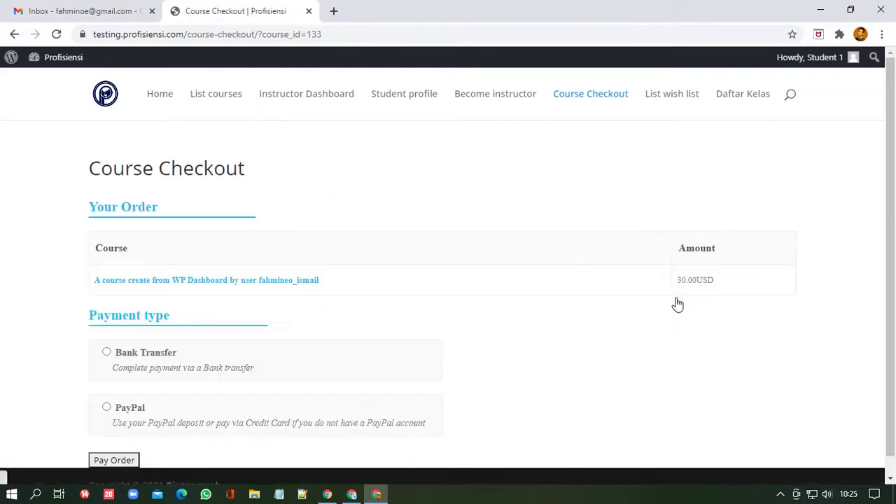
pyautogui.click(106, 353)
pyautogui.scroll(-1, 107, 355)
pyautogui.click(123, 443)
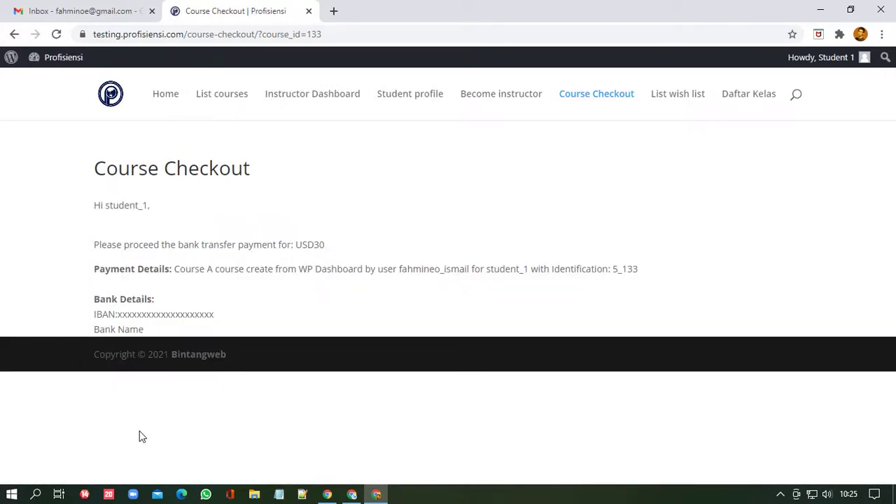
# - Switch to the instructor's window, reload the Instructor Dashboard and check the new Students counter for the paid order
pyautogui.click(352, 495)
pyautogui.scroll(5, 476, 386)
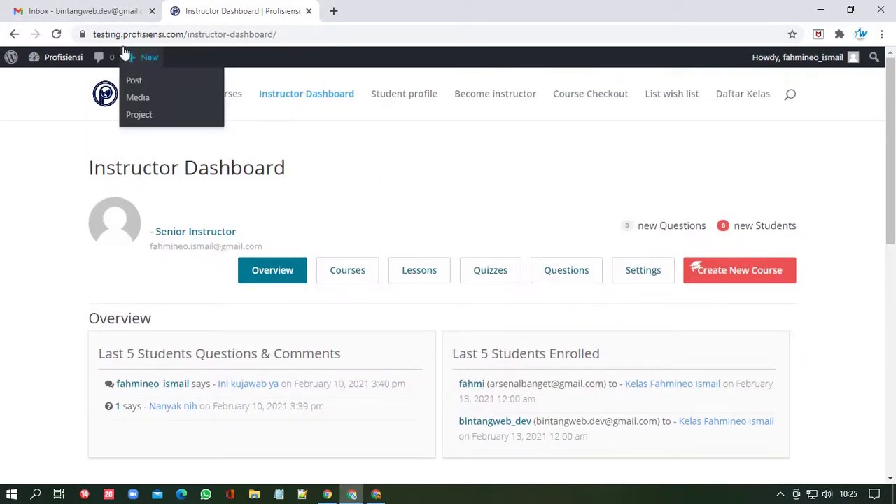
pyautogui.click(57, 34)
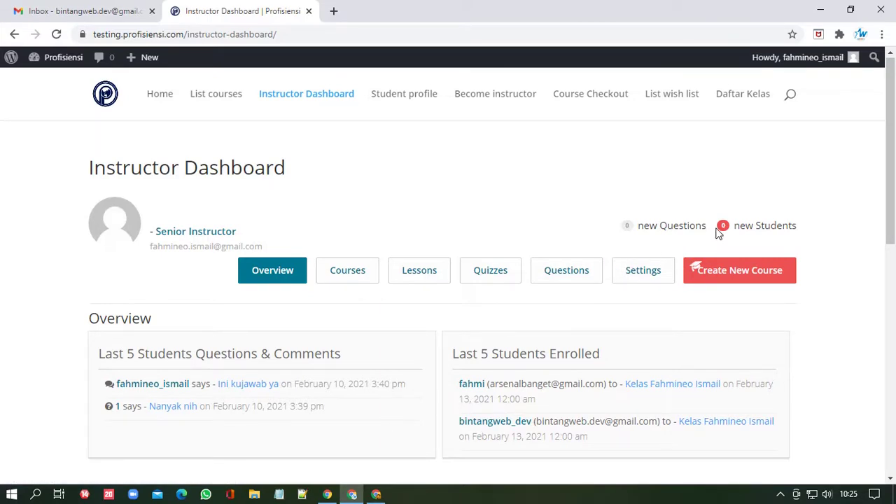
pyautogui.moveTo(717, 233); pyautogui.dragTo(332, 161)
pyautogui.press('F5')
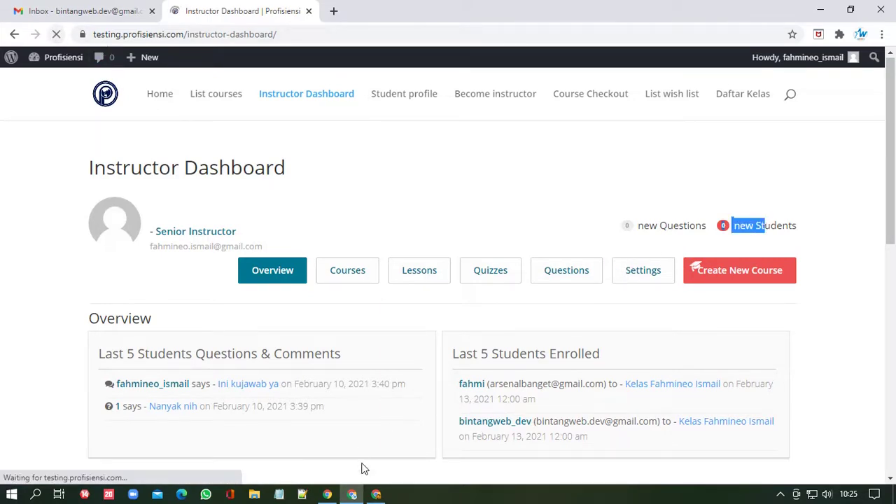
# - Switch to the administrator's window, reload the course list and check the New Students and New Orders notifications
pyautogui.click(327, 495)
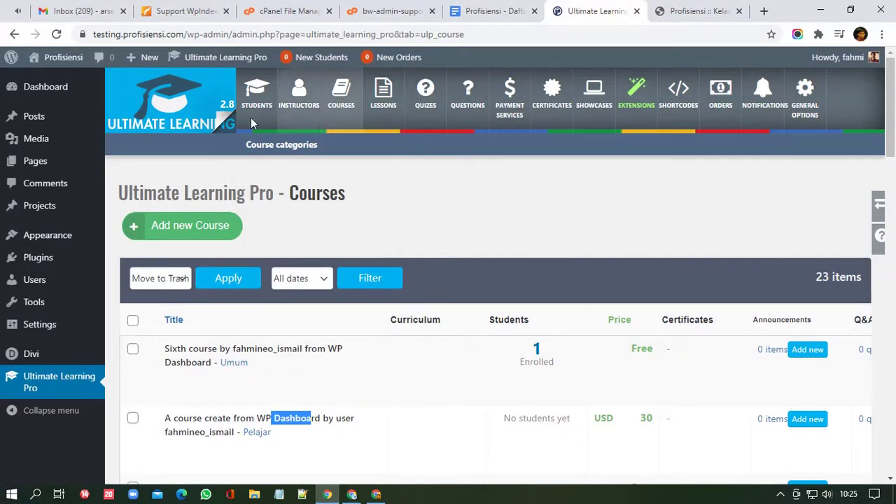
pyautogui.click(56, 35)
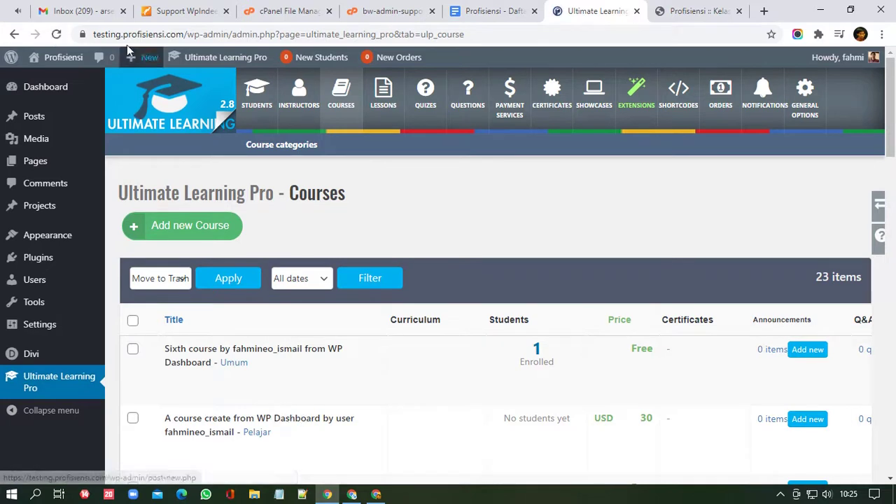
pyautogui.click(56, 35)
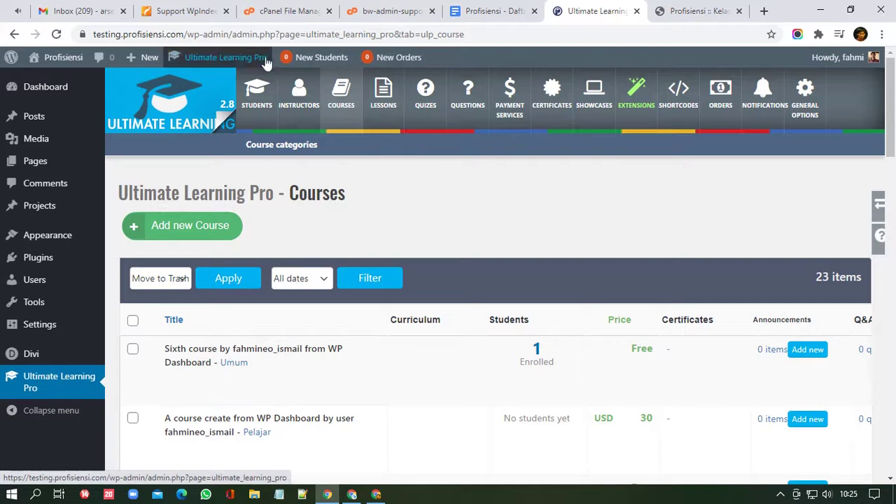
pyautogui.moveTo(236, 64)
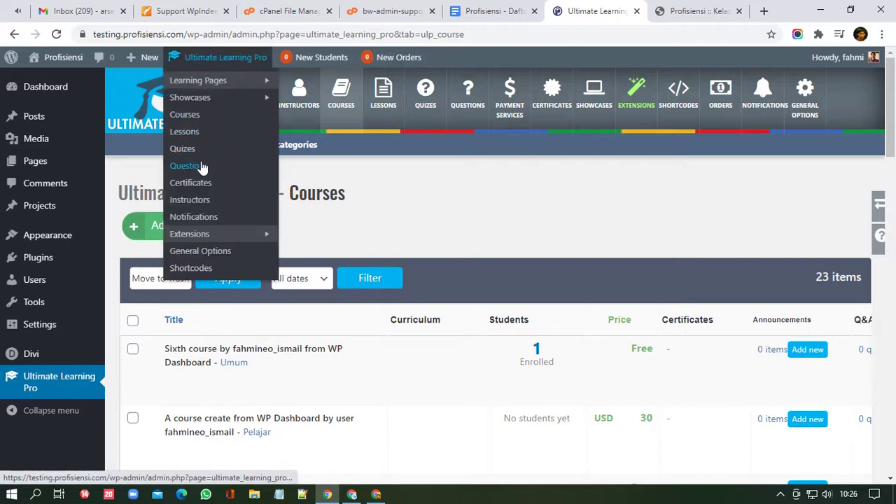
# - Open the administrator's order list and compare the 30 USD order's course title with the instructor's last courses
pyautogui.click(415, 61)
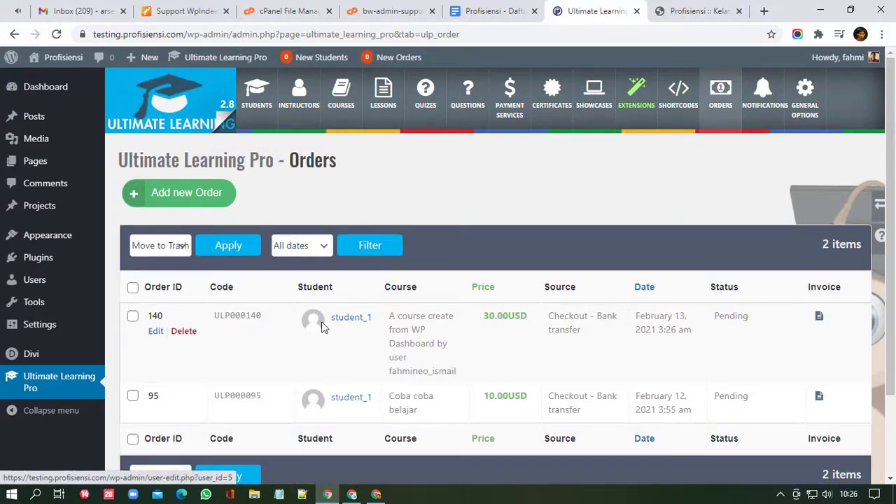
pyautogui.moveTo(393, 347); pyautogui.dragTo(433, 343)
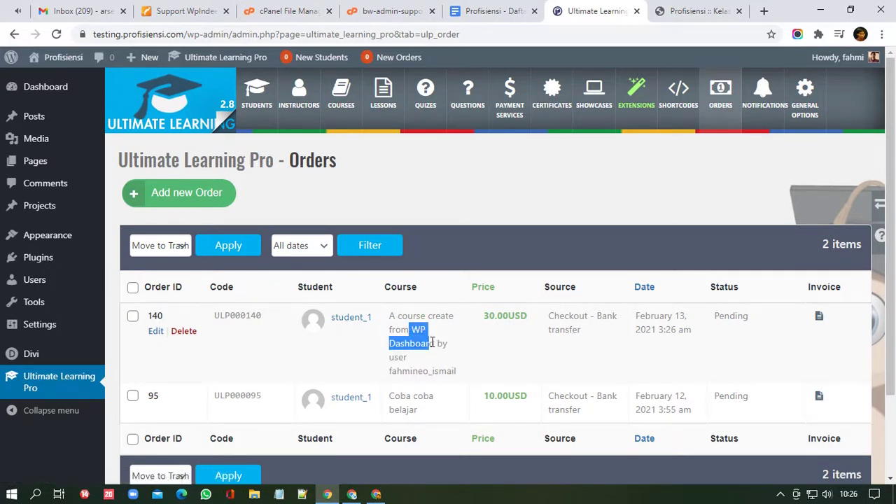
pyautogui.click(352, 495)
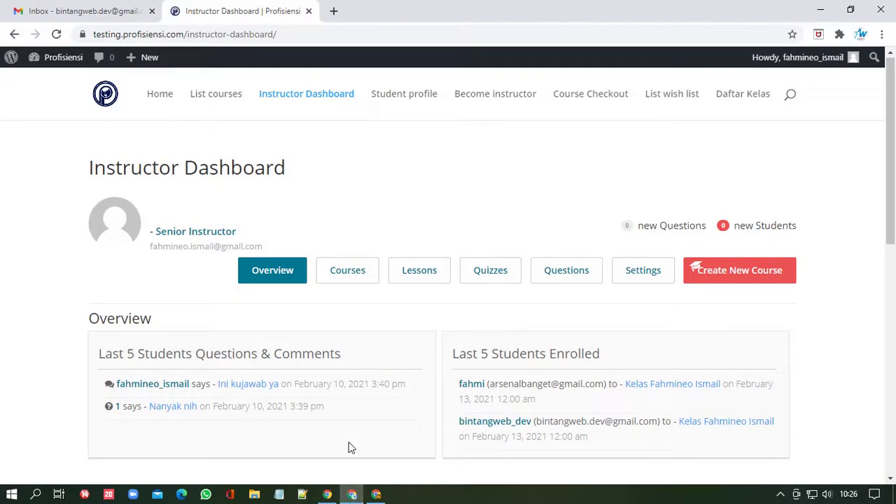
pyautogui.scroll(-2, 266, 409)
pyautogui.scroll(-4, 266, 409)
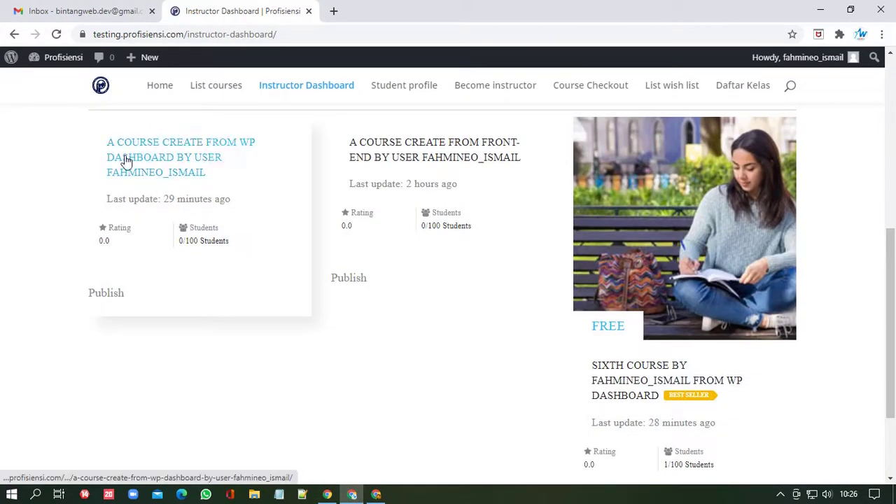
# - Compare the course title in the student's checkout payment details with the 30 USD order in the administrator's order list
pyautogui.click(376, 495)
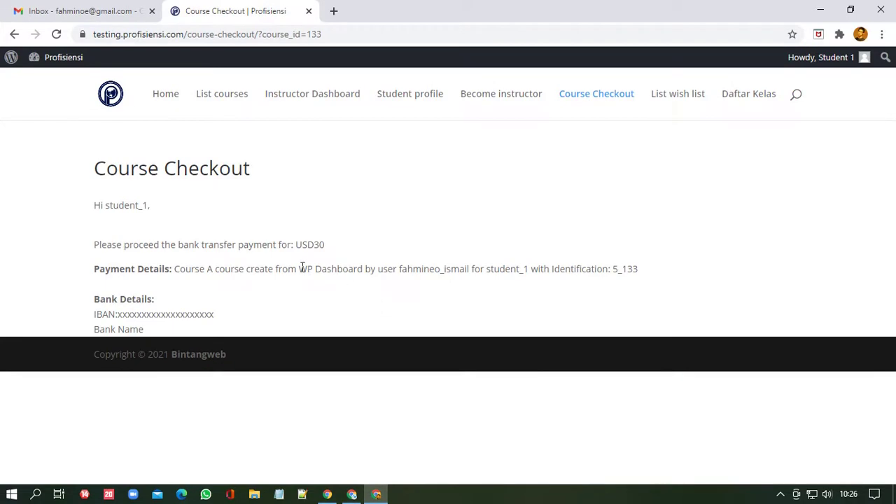
pyautogui.moveTo(300, 269); pyautogui.dragTo(363, 269)
pyautogui.click(335, 493)
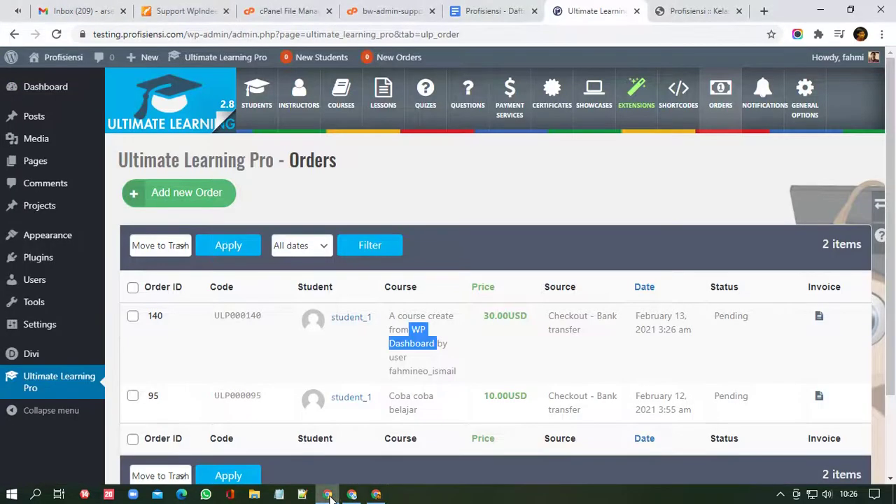
pyautogui.click(480, 353)
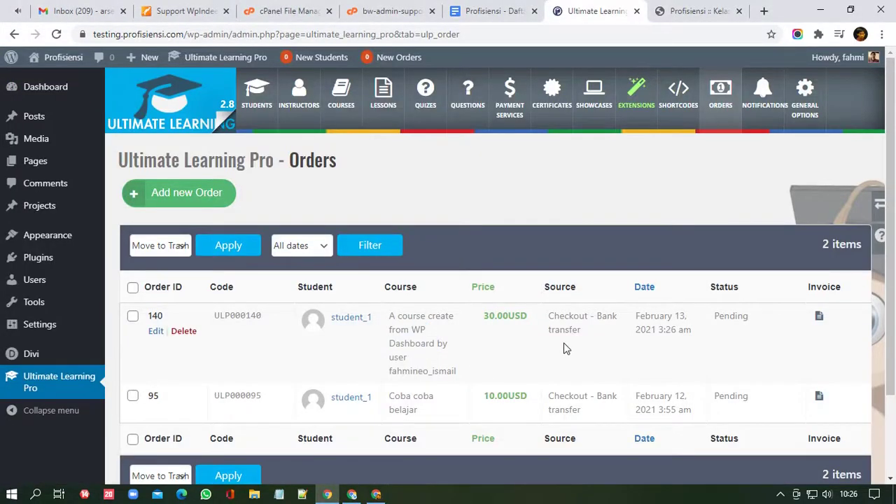
# - Set the status of student_1's 30 USD order to Completed and save the changes
pyautogui.click(157, 334)
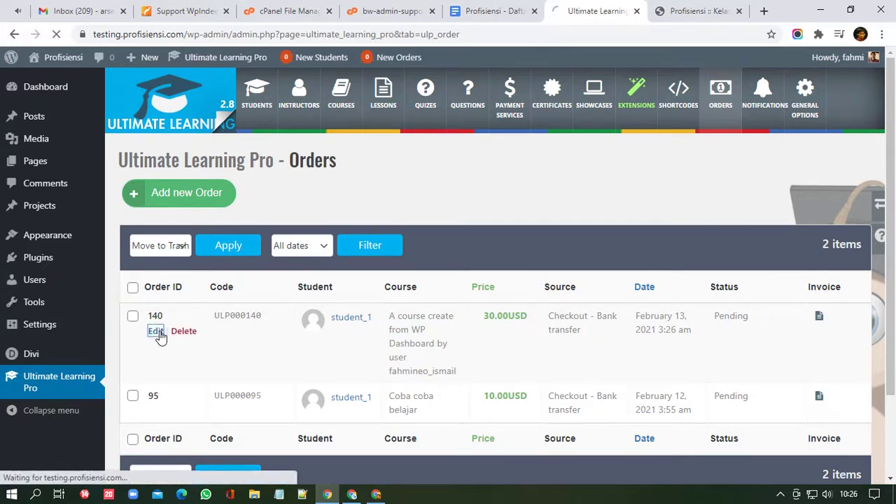
pyautogui.scroll(-3, 382, 331)
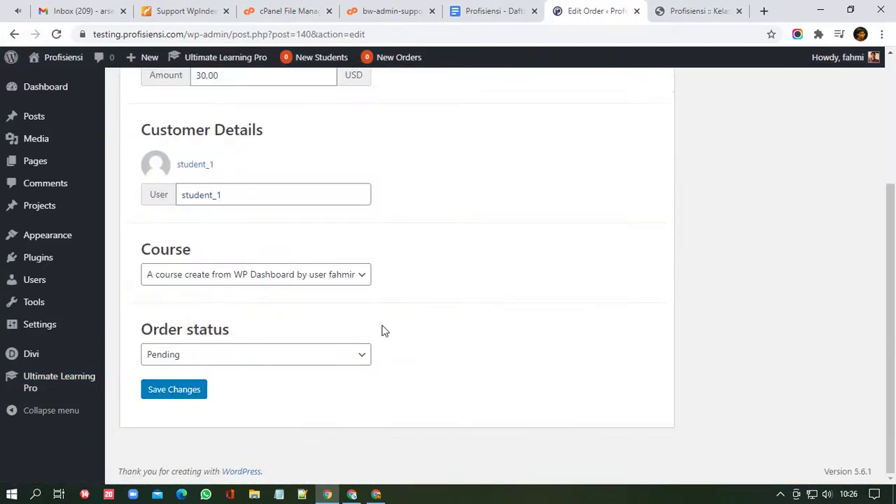
pyautogui.click(160, 355)
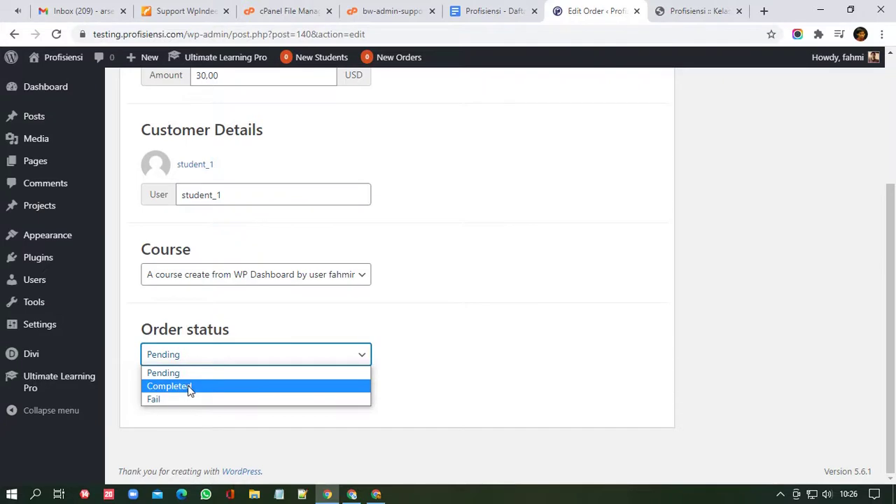
pyautogui.click(188, 385)
pyautogui.click(187, 389)
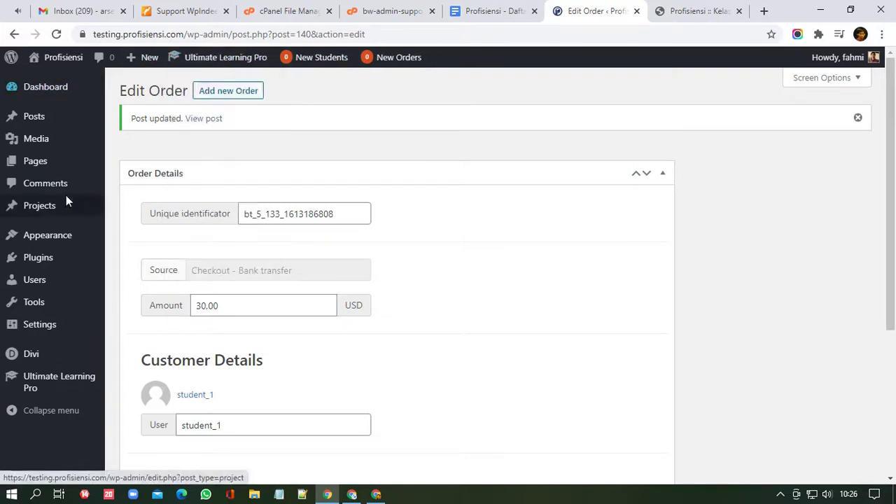
# - Open the administrator's Ultimate Learning Pro overview, and reload the Instructor Dashboard to check its new Questions and new Students counters
pyautogui.click(55, 382)
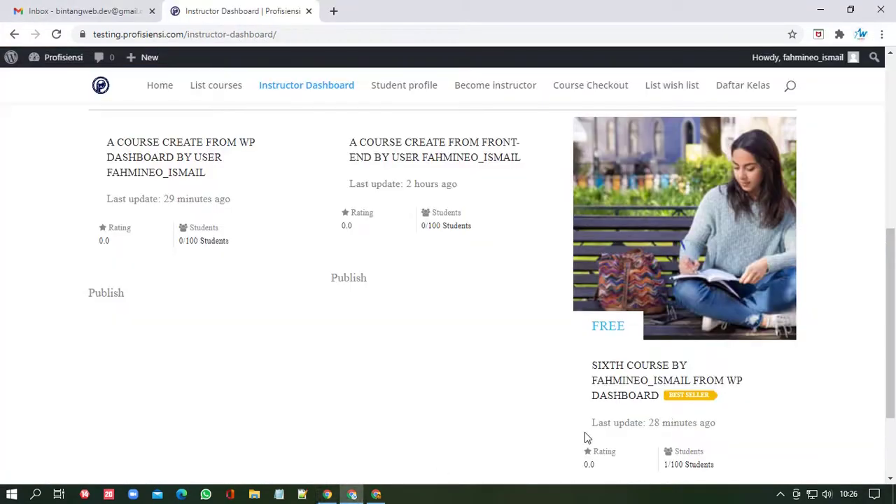
pyautogui.scroll(10, 584, 432)
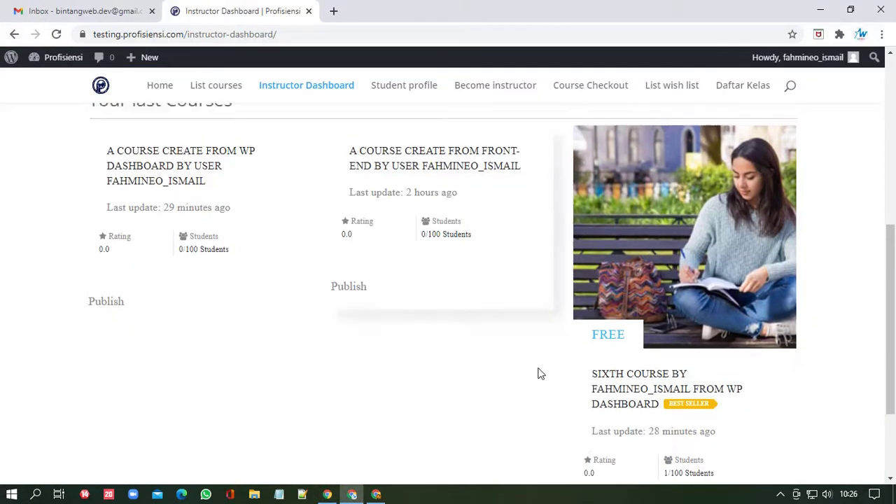
pyautogui.doubleClick(674, 225)
pyautogui.click(756, 225)
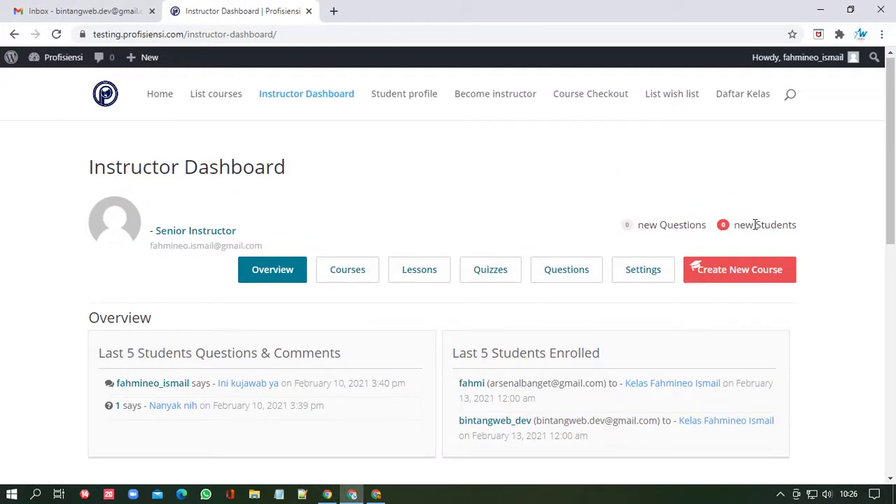
pyautogui.click(59, 34)
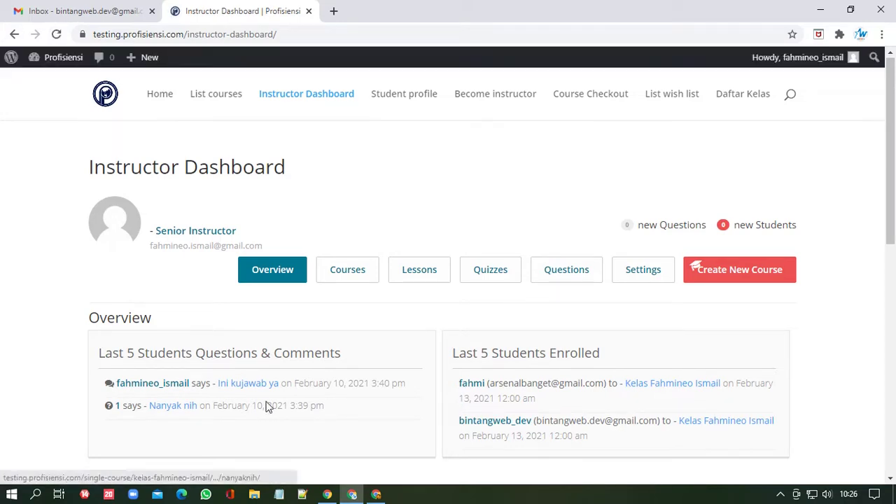
# - Open the instructor's own course list and compare the 30 USD course's enrolled students with the new Students counter
pyautogui.scroll(-1, 351, 439)
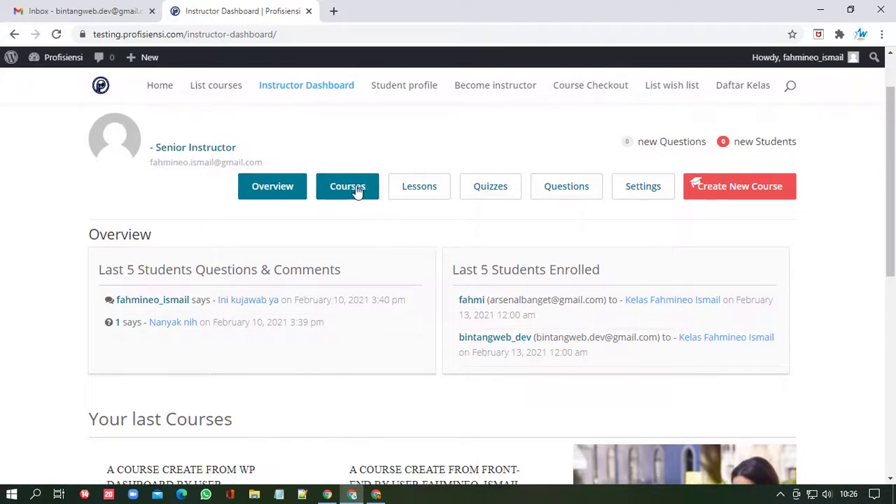
pyautogui.click(354, 189)
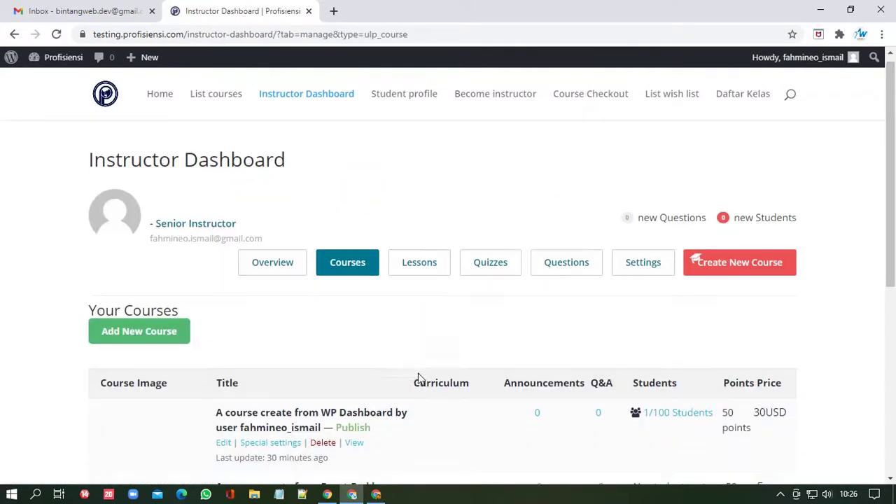
pyautogui.scroll(-1, 418, 379)
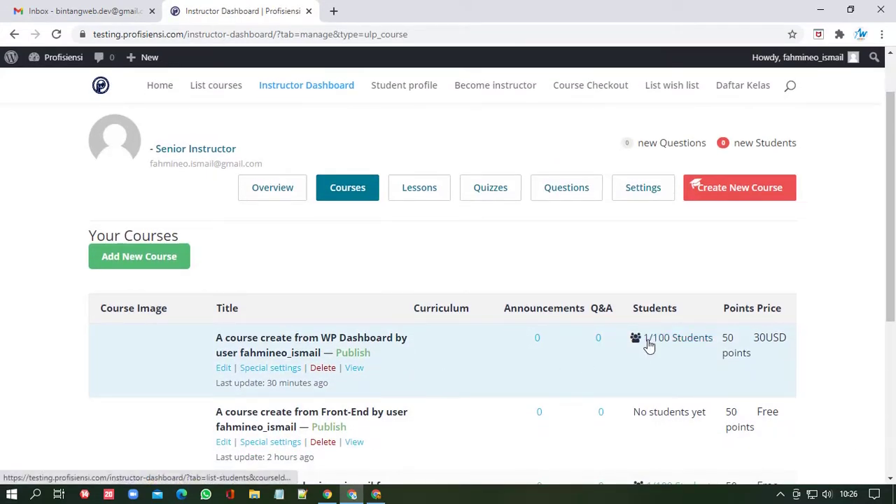
pyautogui.moveTo(659, 142); pyautogui.dragTo(798, 142)
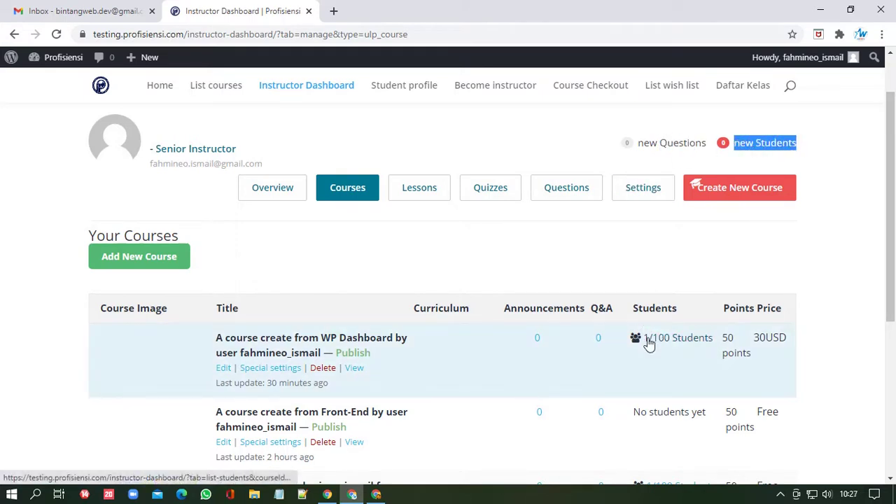
pyautogui.click(648, 261)
# - Open the administrator's student list, check student_1's courses for the paid one, and review the New Students and New Orders notifications
pyautogui.click(327, 494)
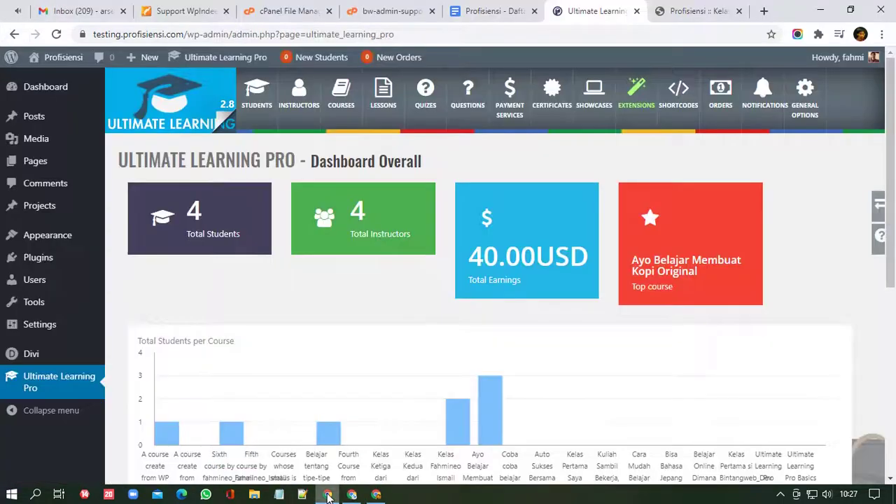
pyautogui.click(260, 98)
pyautogui.scroll(-2, 284, 330)
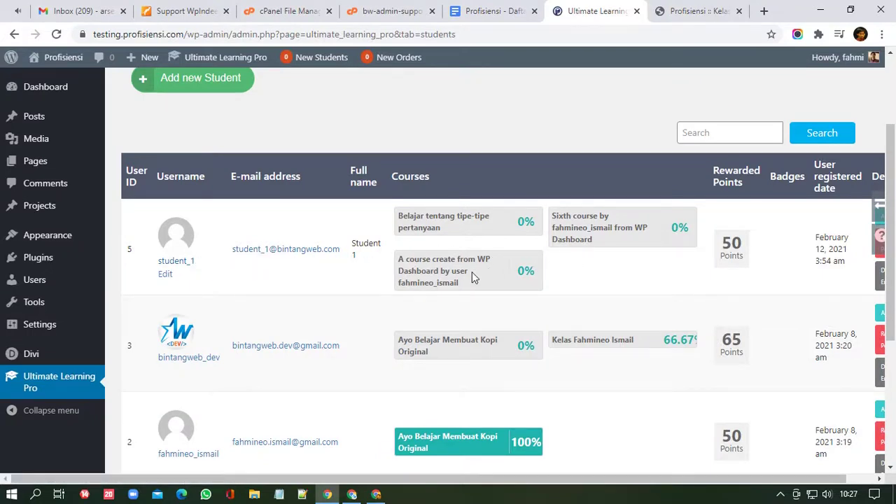
pyautogui.moveTo(472, 272); pyautogui.dragTo(446, 273)
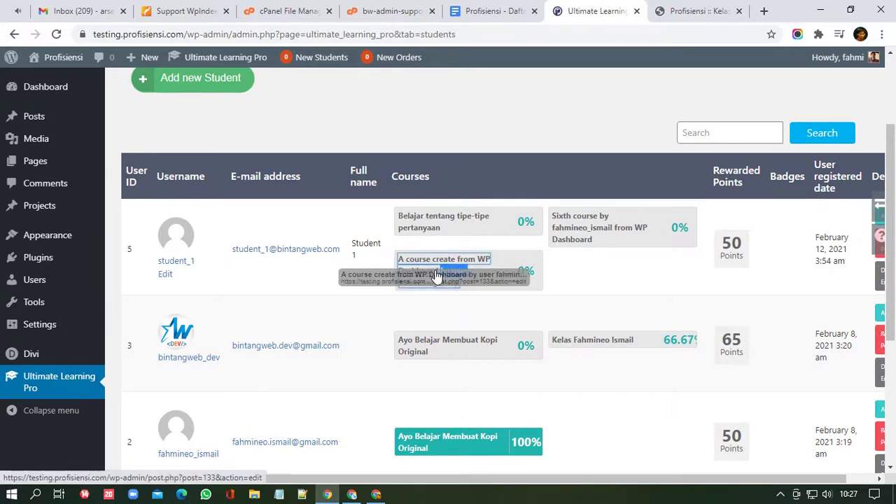
pyautogui.click(628, 285)
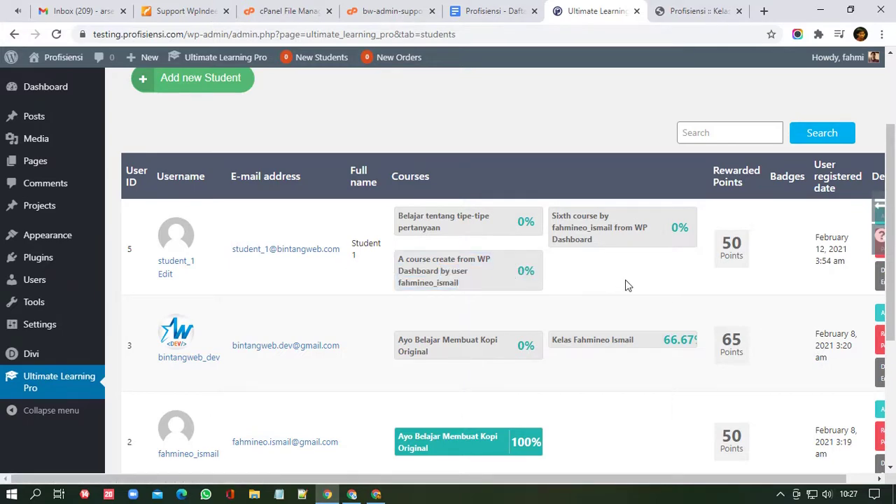
pyautogui.scroll(3, 627, 285)
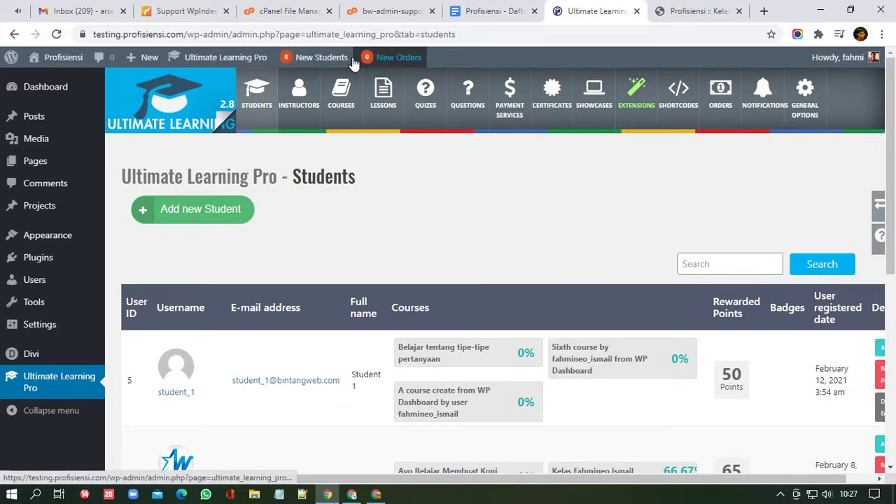
# - Switch to student_1's browser window, open the student profile, and review the enrolled courses under My Courses
pyautogui.click(352, 495)
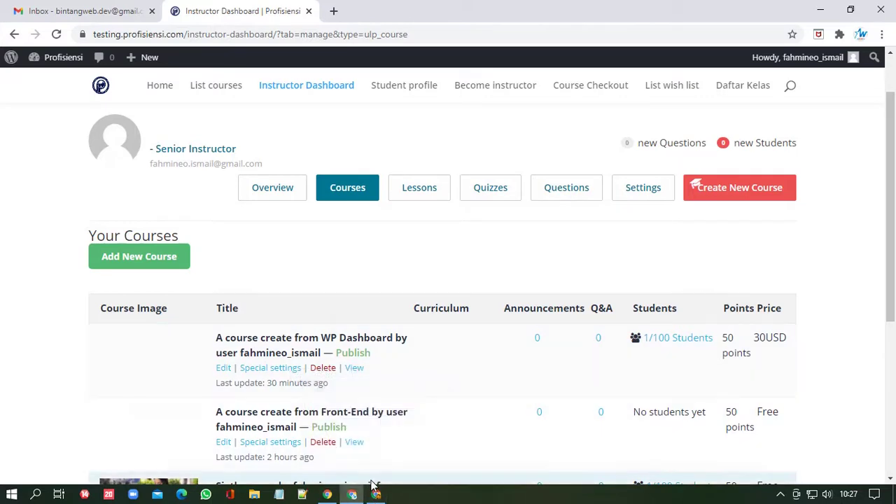
pyautogui.click(376, 495)
pyautogui.moveTo(828, 71)
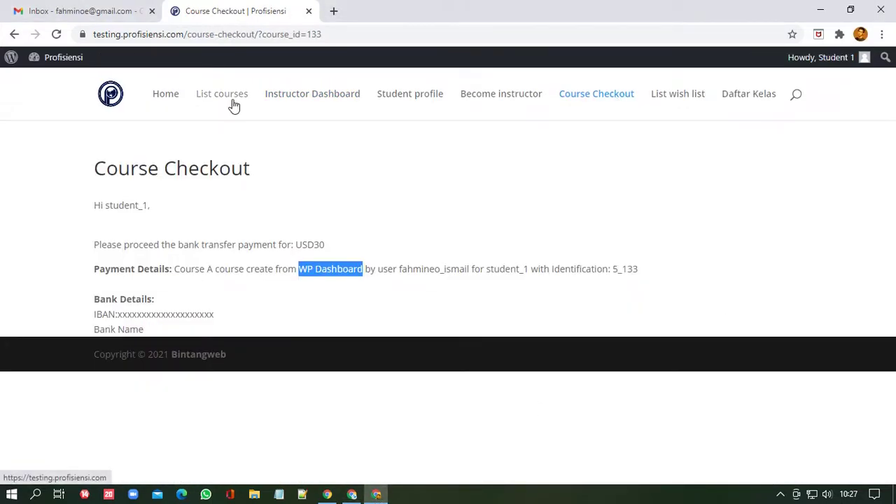
pyautogui.click(418, 104)
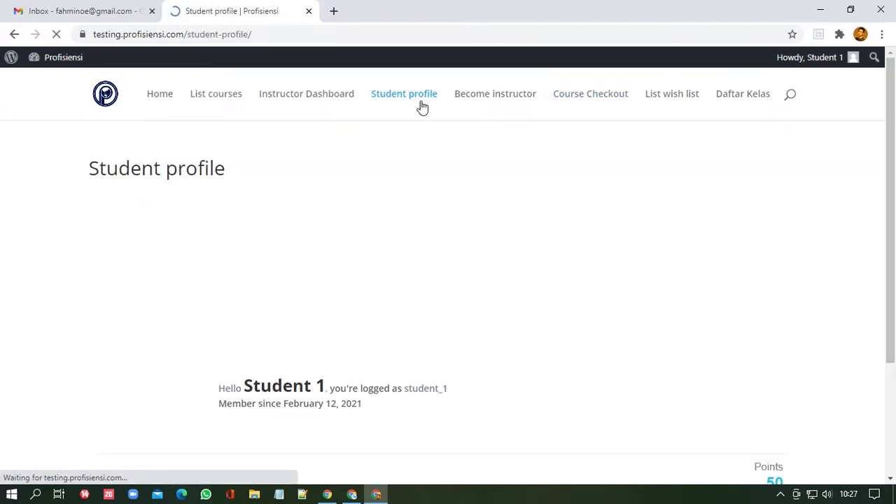
pyautogui.scroll(-3, 425, 287)
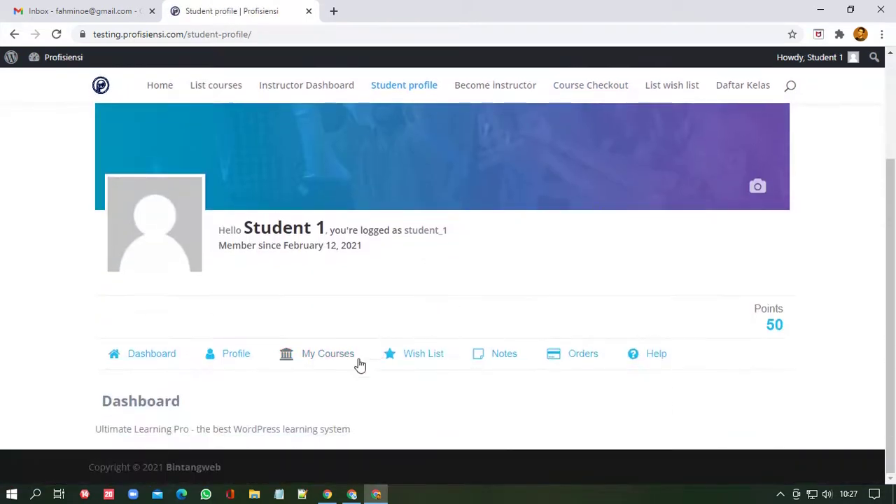
pyautogui.click(324, 365)
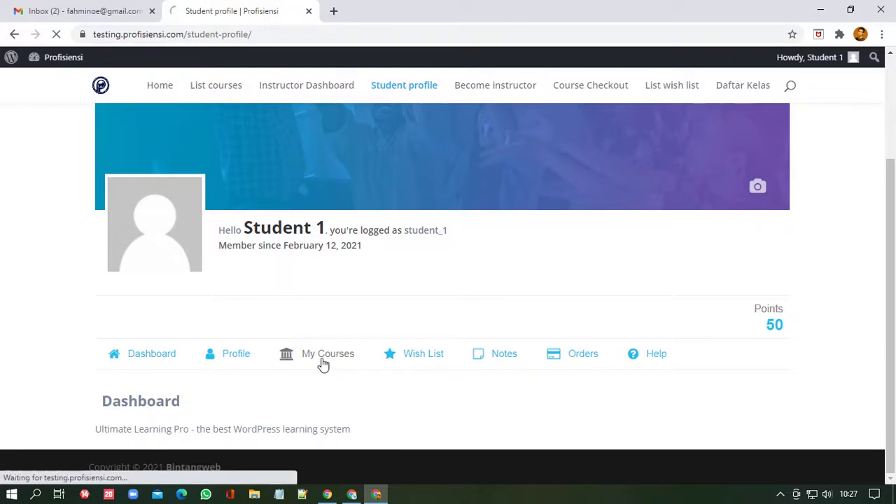
pyautogui.scroll(-5, 323, 364)
pyautogui.scroll(-3, 323, 365)
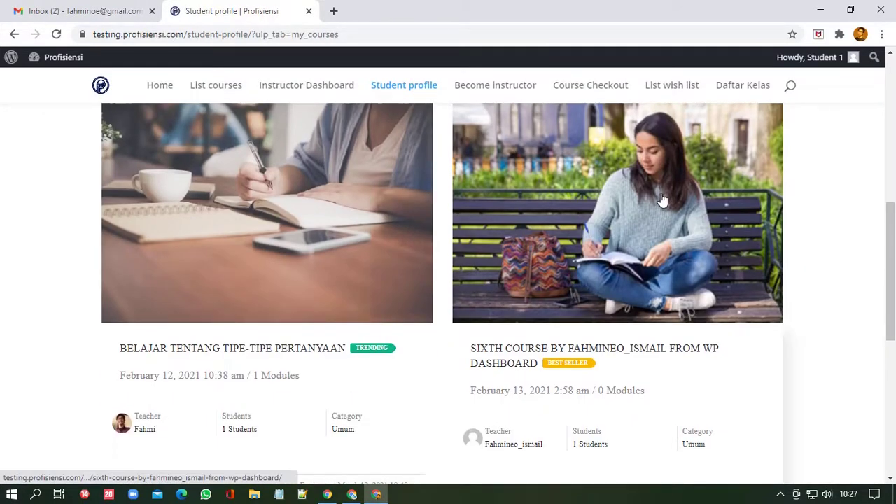
# - Open the Sixth course from student_1's enrolled courses, close the old profile page, and display the course's Q&A section
pyautogui.scroll(1, 655, 213)
pyautogui.click(646, 270)
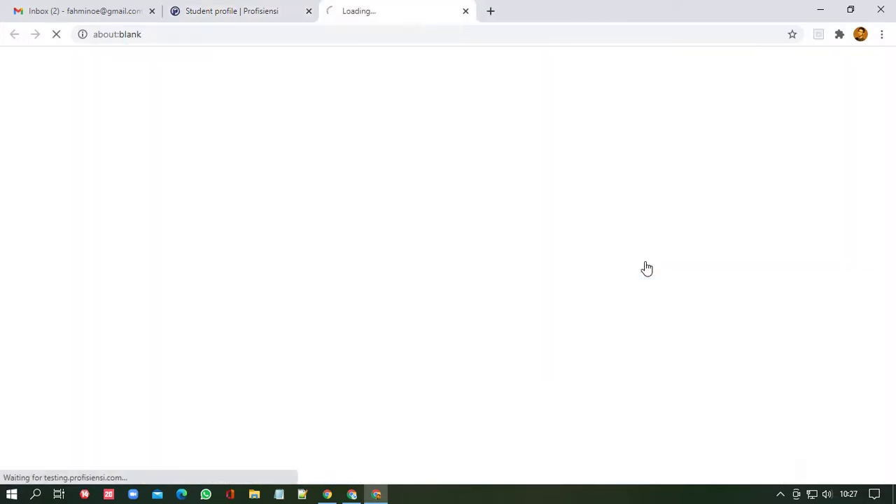
pyautogui.click(309, 11)
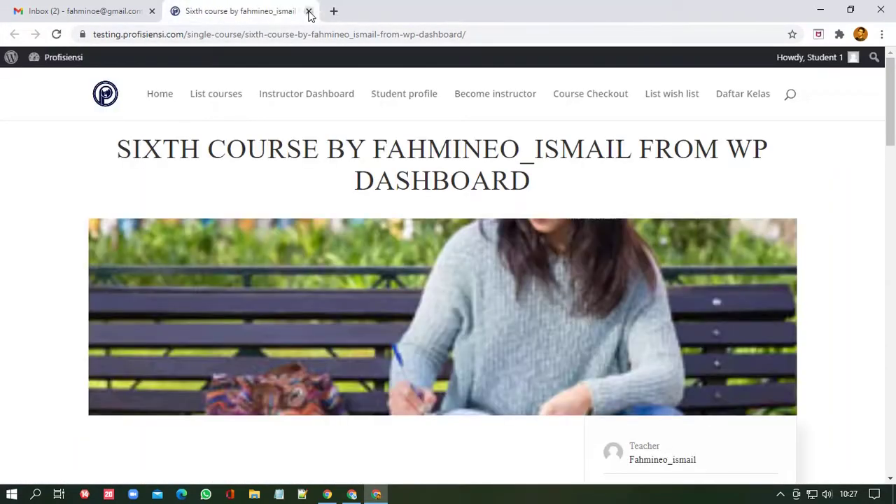
pyautogui.scroll(-7, 116, 251)
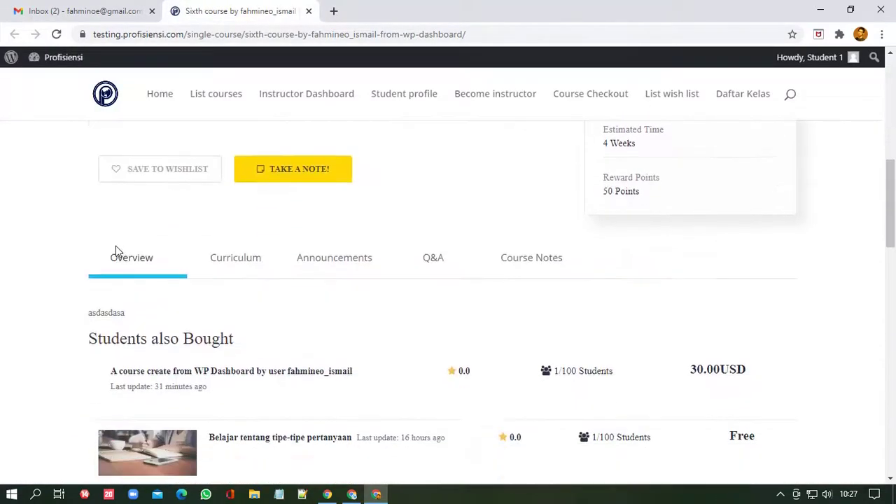
pyautogui.click(429, 247)
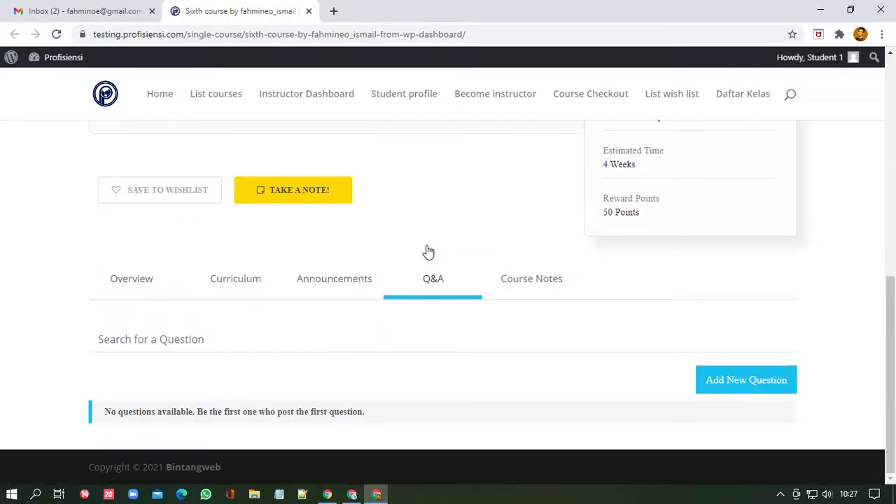
# - Start a new question in the Sixth course's Q&A with the title "This is Title of Question"
pyautogui.click(747, 385)
pyautogui.click(235, 342)
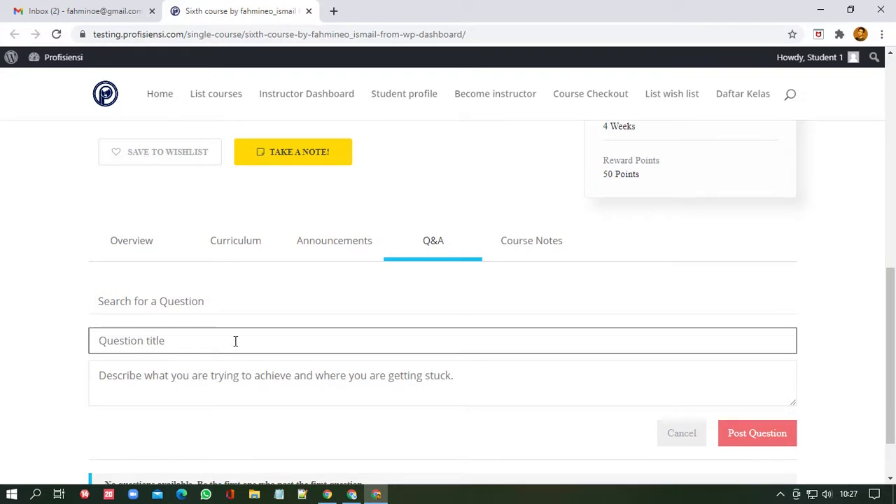
pyautogui.write('Thisi ')
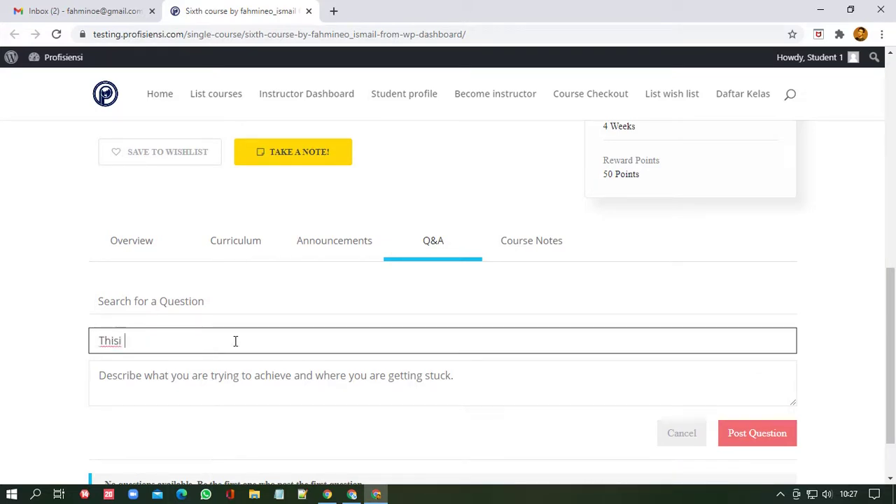
pyautogui.press('BackSpace')
pyautogui.press('BackSpace')
pyautogui.write(' is Title of Question')
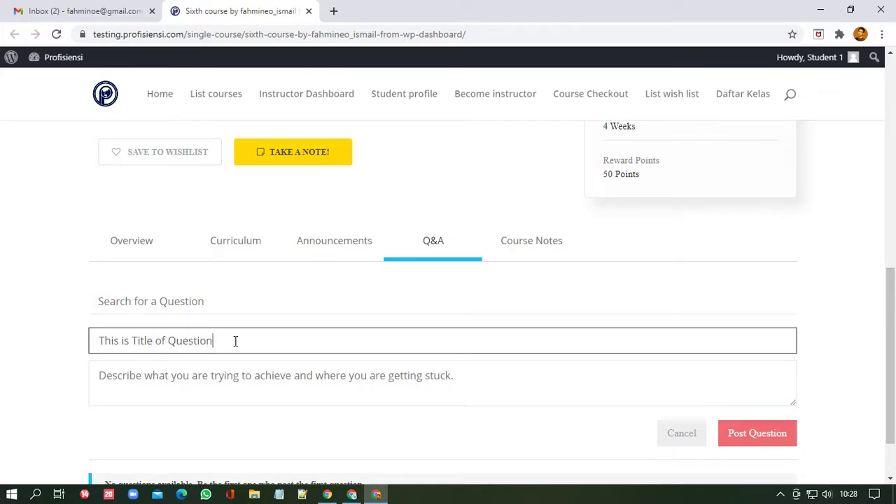
# - Describe the question as "This is what problem I face", post it, and check it in the course's Q&A list
pyautogui.press('Tab')
pyautogui.write('Th')
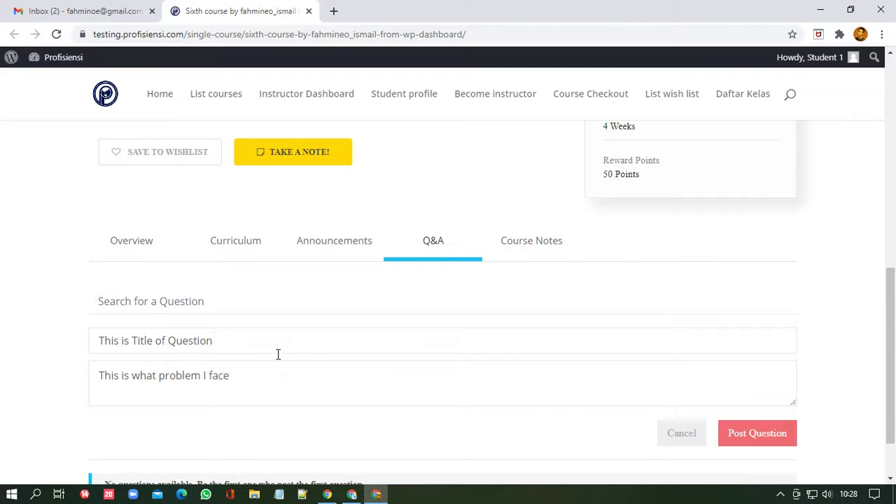
pyautogui.scroll(-2, 544, 430)
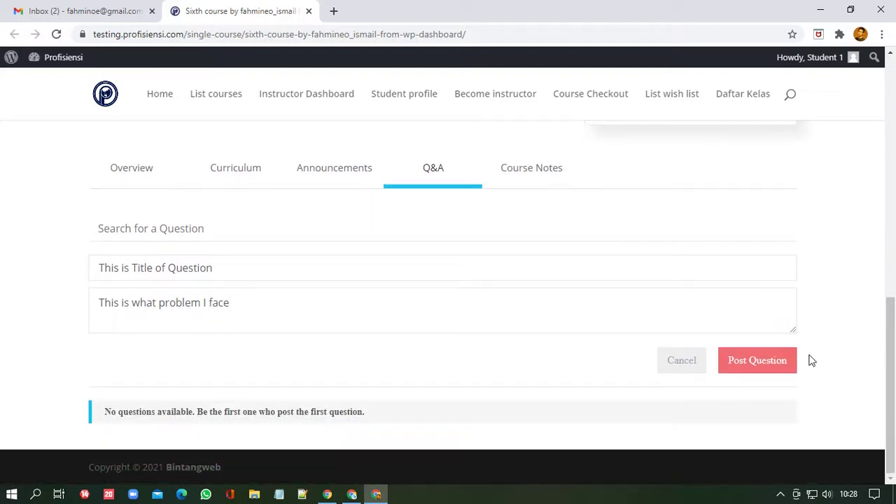
pyautogui.click(767, 366)
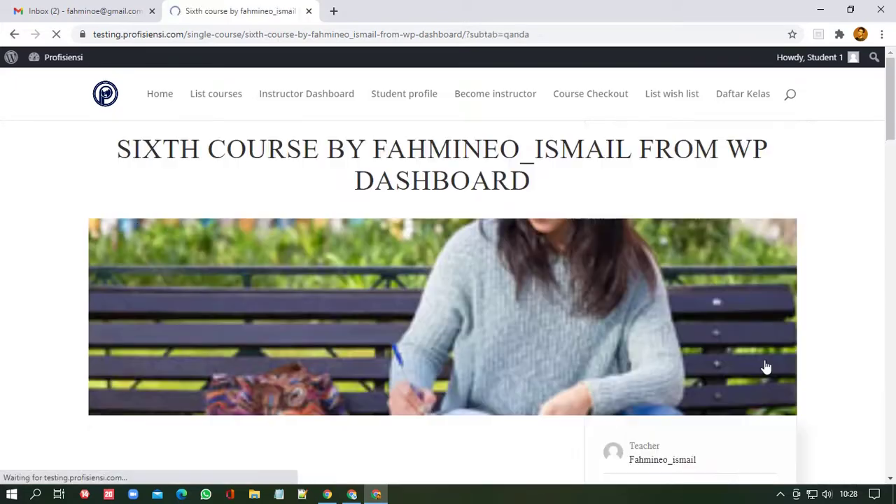
pyautogui.scroll(-3, 584, 338)
pyautogui.scroll(-1, 584, 339)
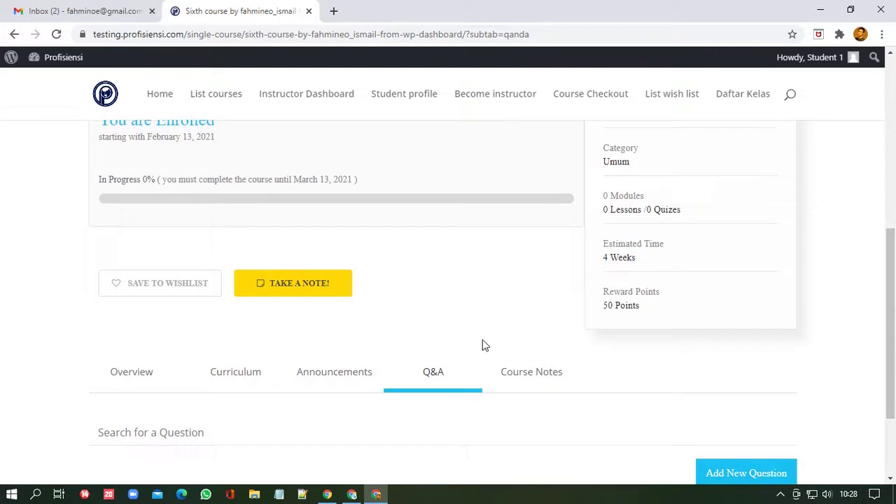
pyautogui.scroll(-2, 482, 343)
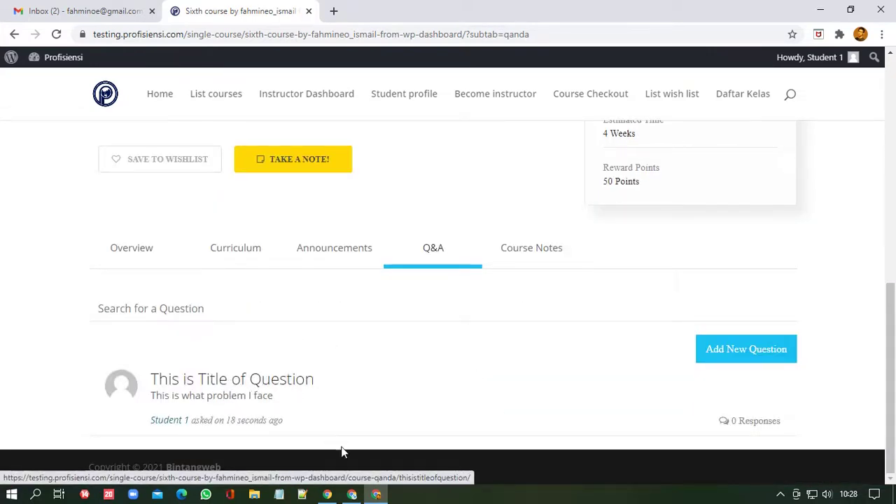
# - Switch to the instructor's browser window, reload the course list, and check the new Questions counter and the courses' Q&A counts
pyautogui.click(360, 496)
pyautogui.scroll(2, 626, 400)
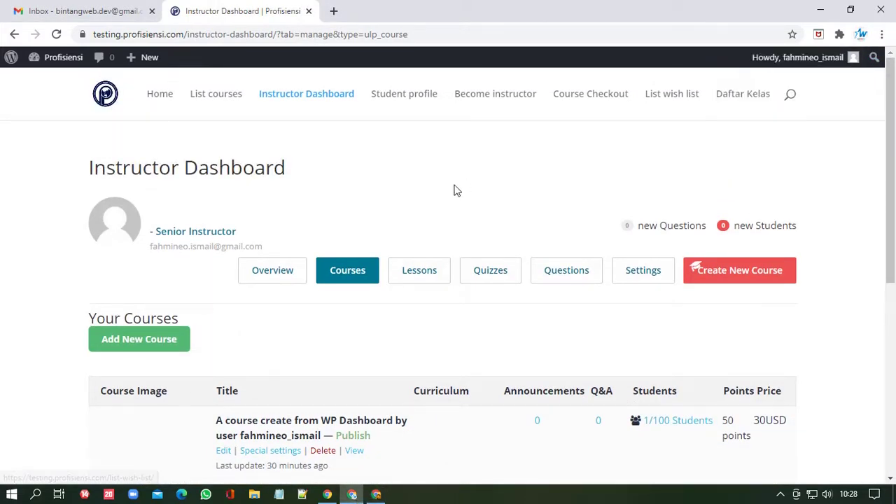
pyautogui.scroll(-2, 460, 191)
pyautogui.moveTo(659, 143); pyautogui.dragTo(679, 143)
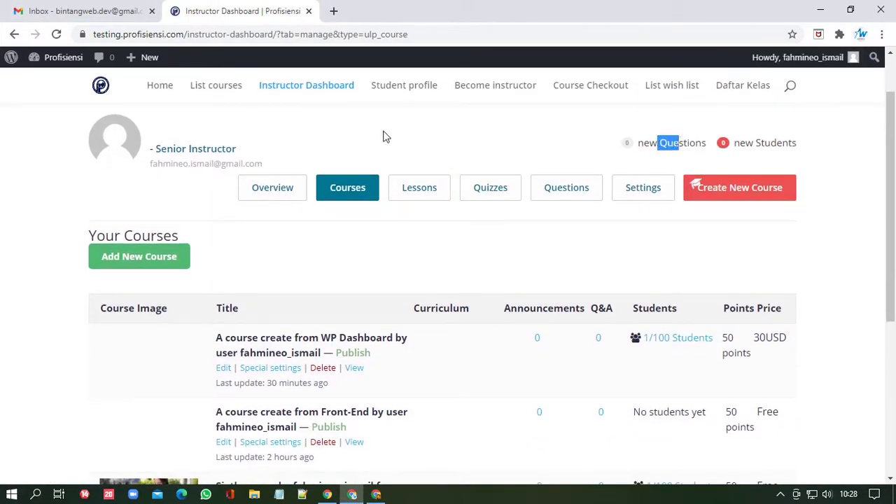
pyautogui.click(56, 33)
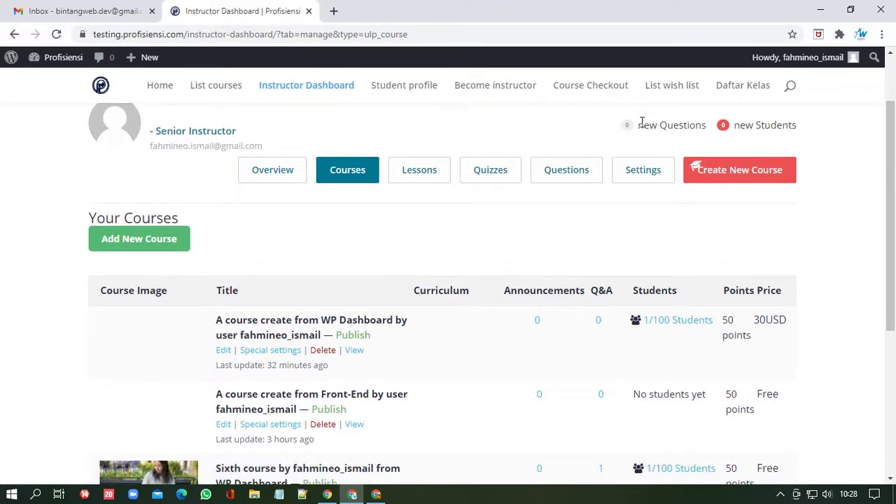
pyautogui.scroll(2, 630, 154)
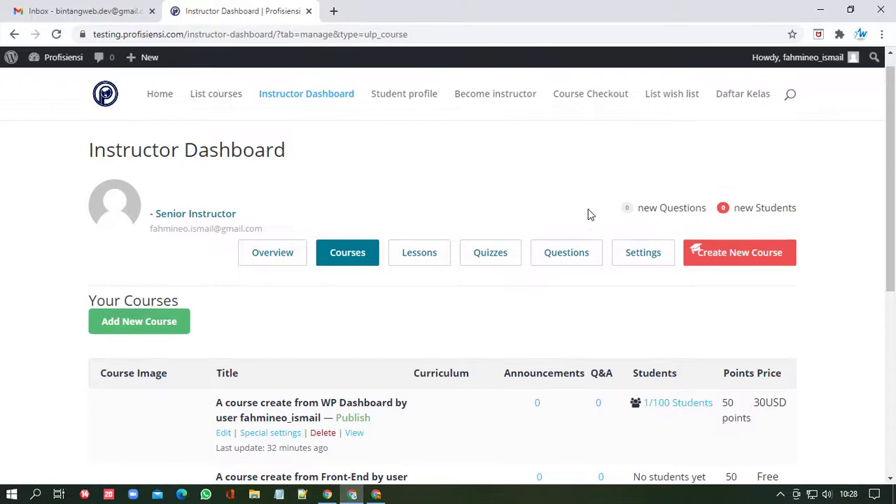
# - Open the Instructor Dashboard's overview and compare the new Questions counter with the latest student questions and comments
pyautogui.click(285, 254)
pyautogui.moveTo(673, 228); pyautogui.dragTo(685, 231)
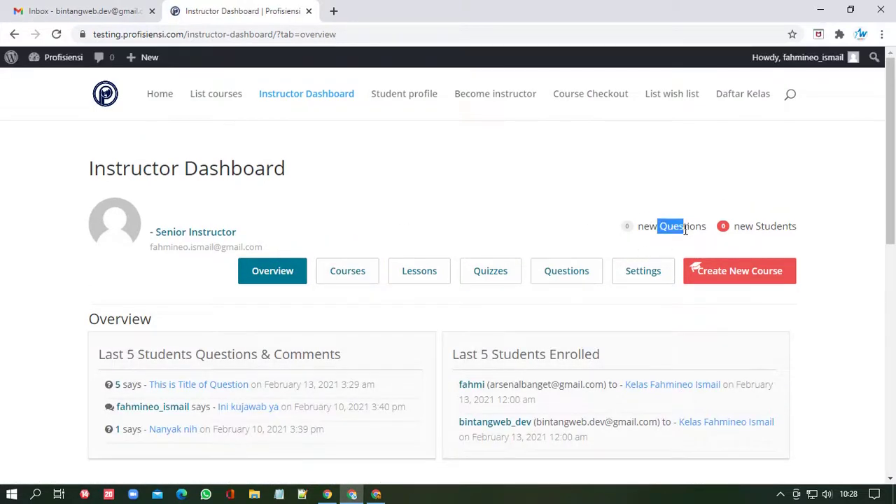
pyautogui.click(28, 381)
pyautogui.scroll(-2, 77, 354)
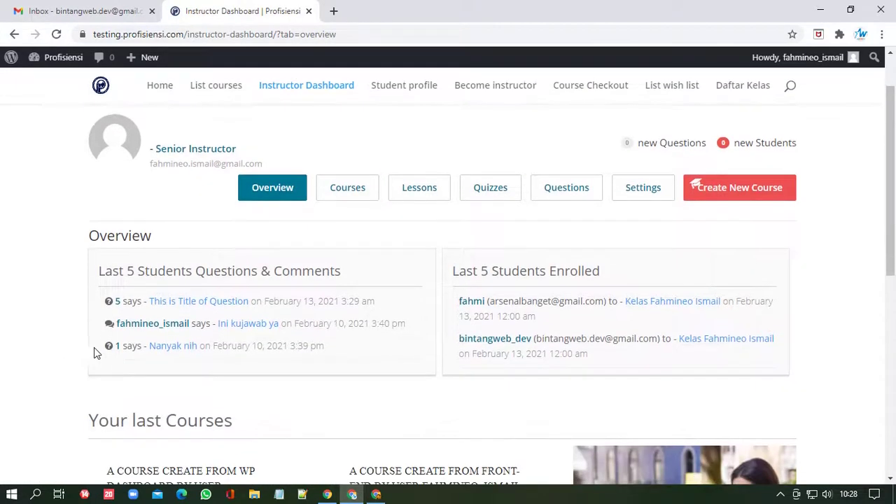
# - Open "This is Title of Question" from the instructor's overview, view its reply form, and close the question page
pyautogui.click(202, 306)
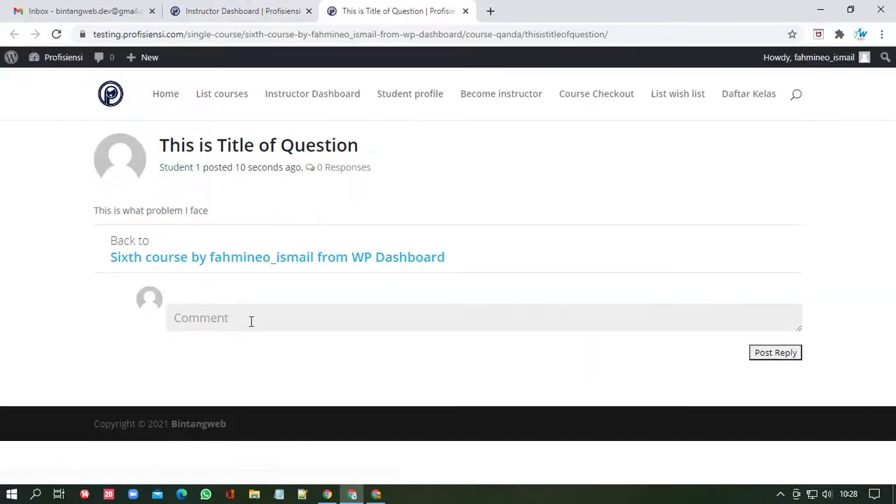
pyautogui.click(242, 320)
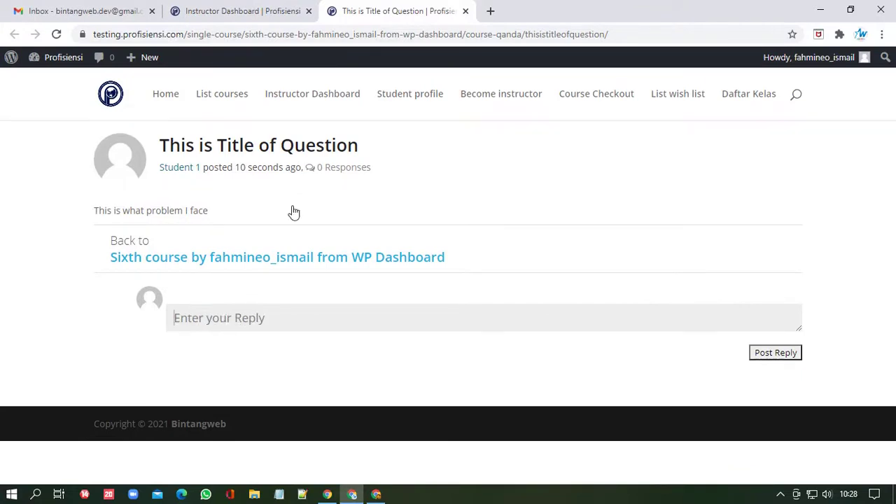
pyautogui.click(465, 11)
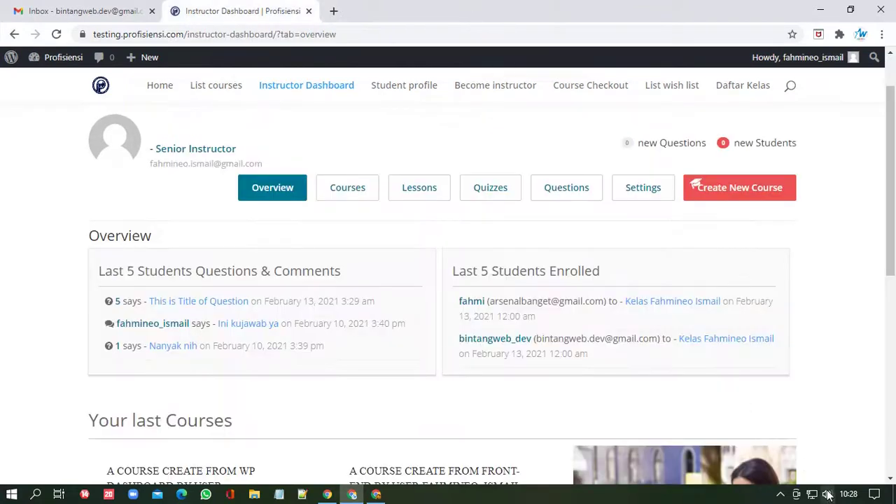
pyautogui.click(781, 495)
pyautogui.click(782, 471)
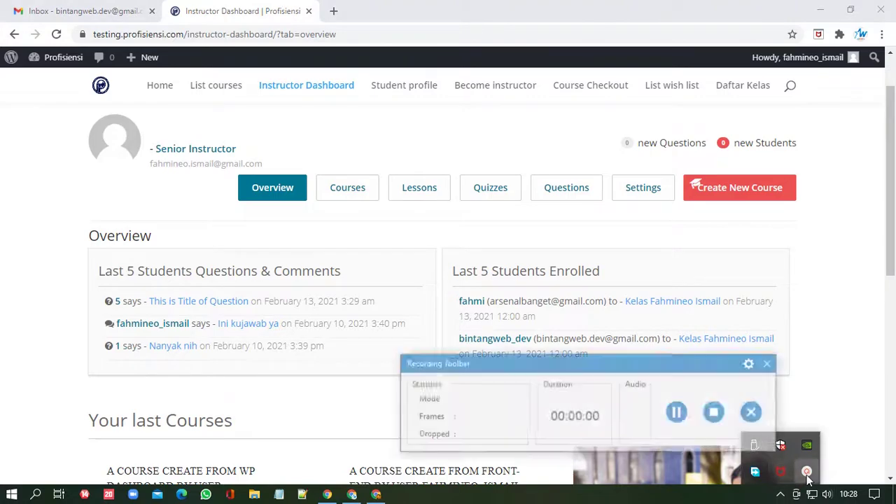